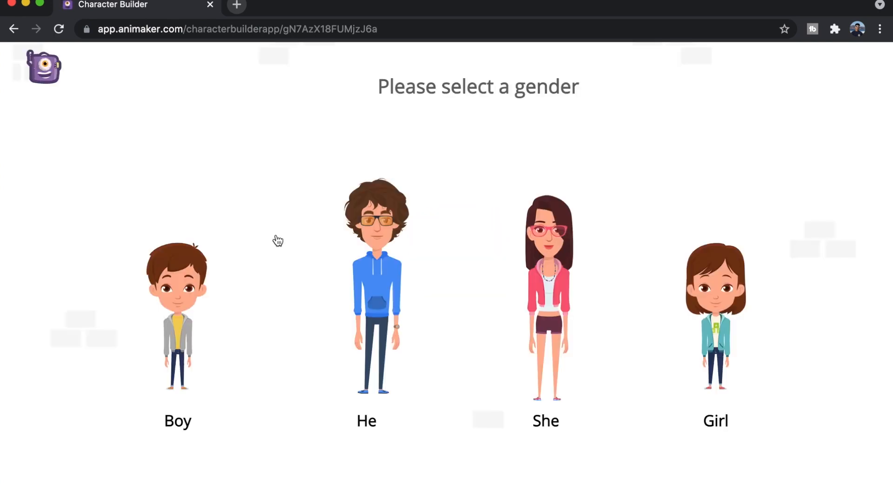
# Start a character from the adult male "He" type, using the preset with the yellow shirt, striped tie and headset
pyautogui.click(373, 228)
pyautogui.scroll(-4, 372, 223)
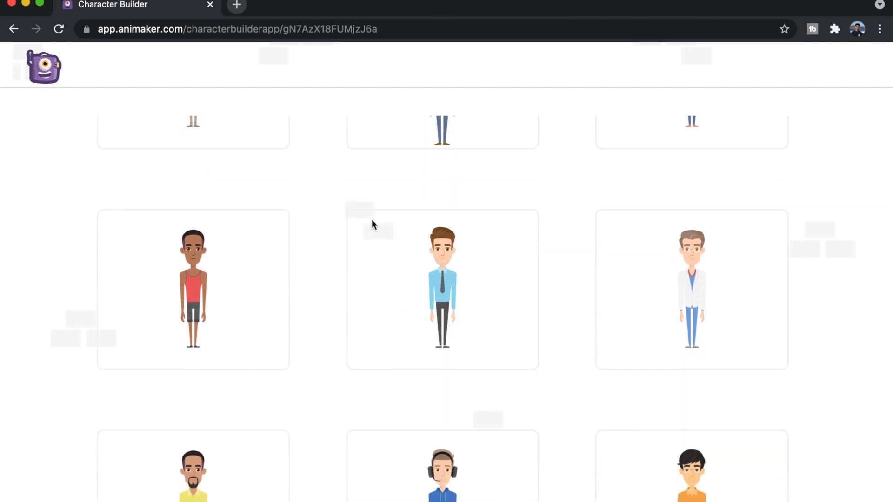
pyautogui.scroll(-6, 372, 222)
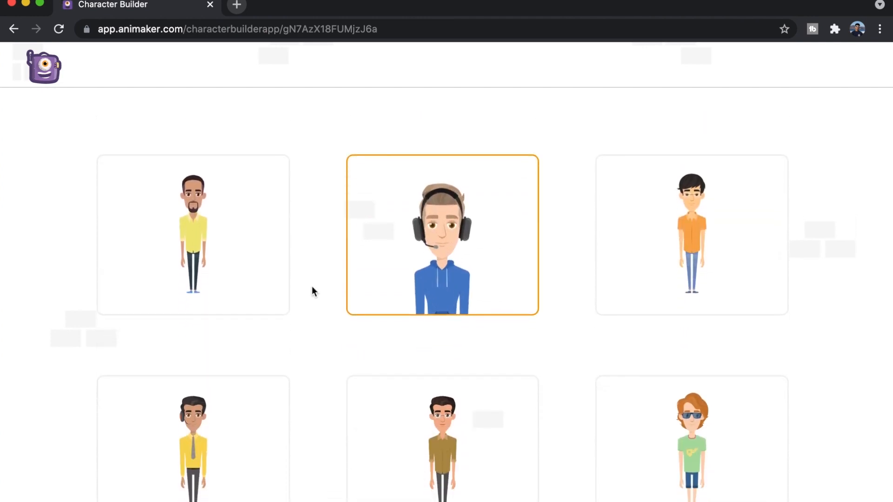
pyautogui.click(209, 419)
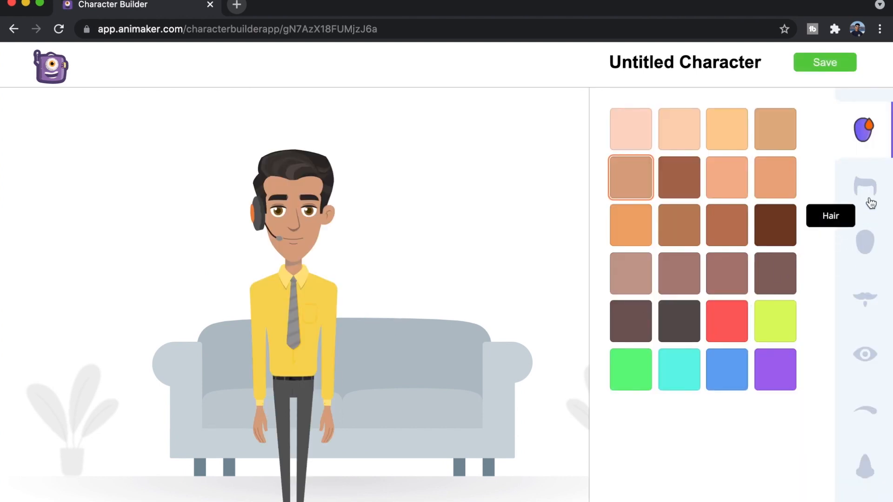
# Look through the character's customization categories, including the ear, footwear and headphone options
pyautogui.scroll(-5, 865, 253)
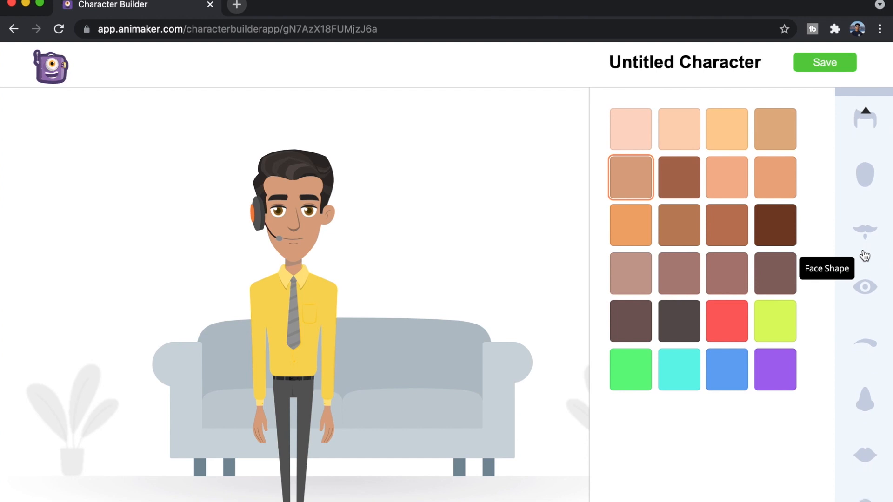
pyautogui.click(864, 256)
pyautogui.scroll(-5, 864, 303)
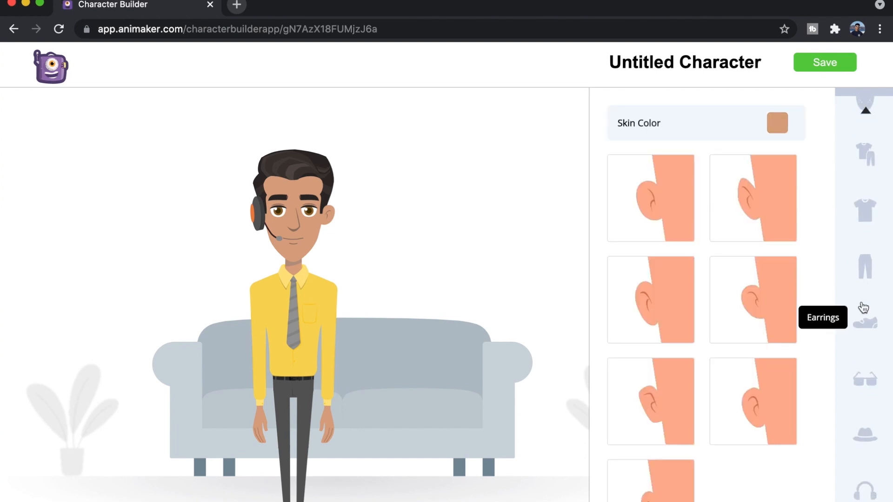
pyautogui.click(867, 326)
pyautogui.scroll(-2, 863, 426)
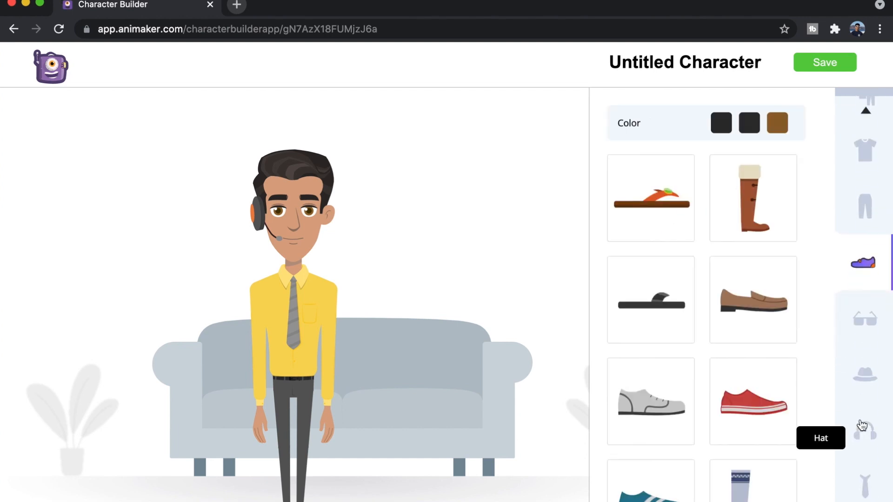
pyautogui.click(863, 427)
pyautogui.scroll(10, 863, 426)
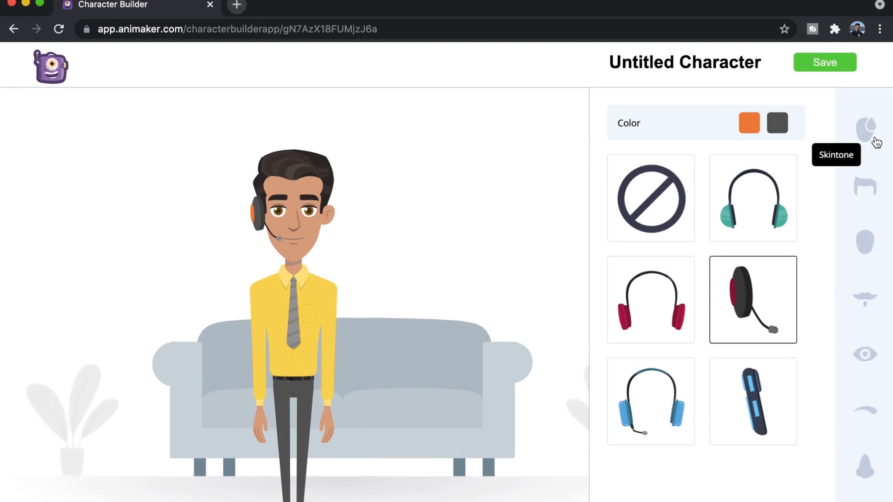
# Give the character a light peach skin tone and the short, brushed-up blond hairstyle
pyautogui.click(876, 142)
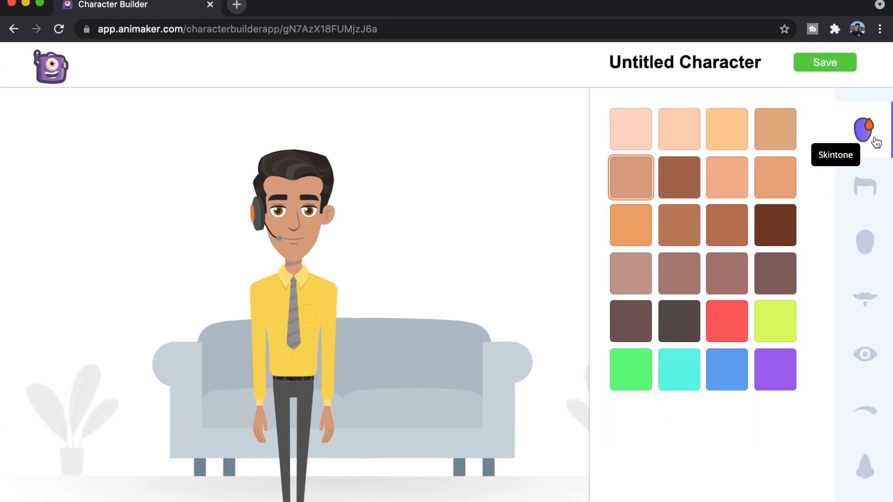
pyautogui.click(723, 163)
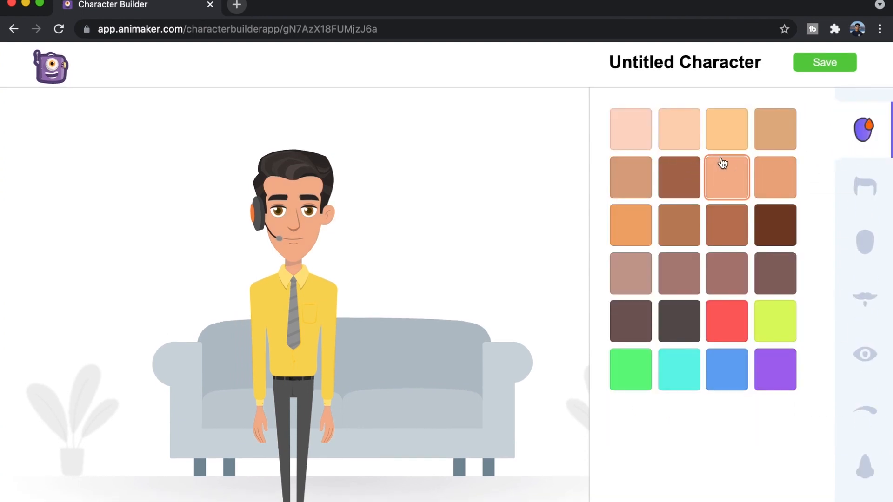
pyautogui.click(866, 192)
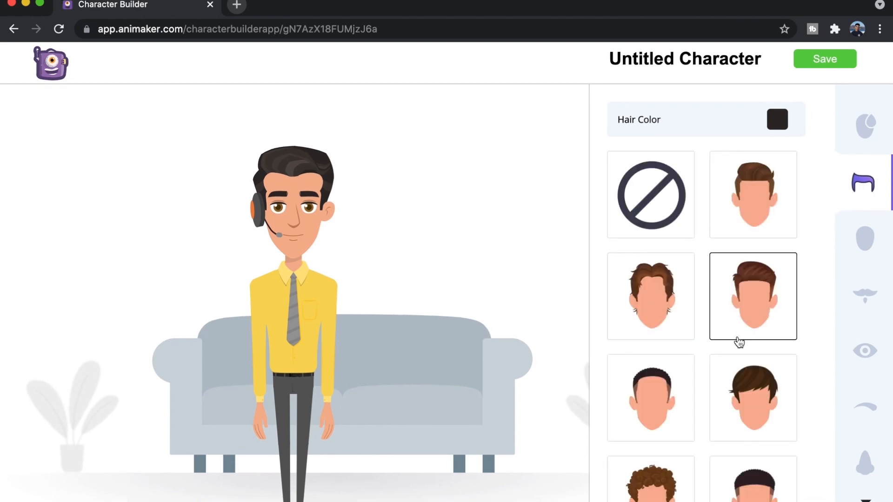
pyautogui.scroll(-10, 738, 342)
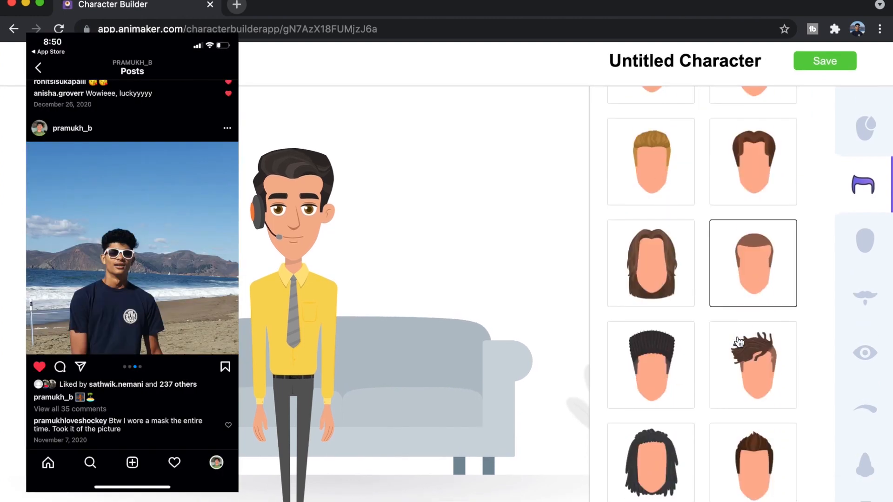
pyautogui.click(664, 184)
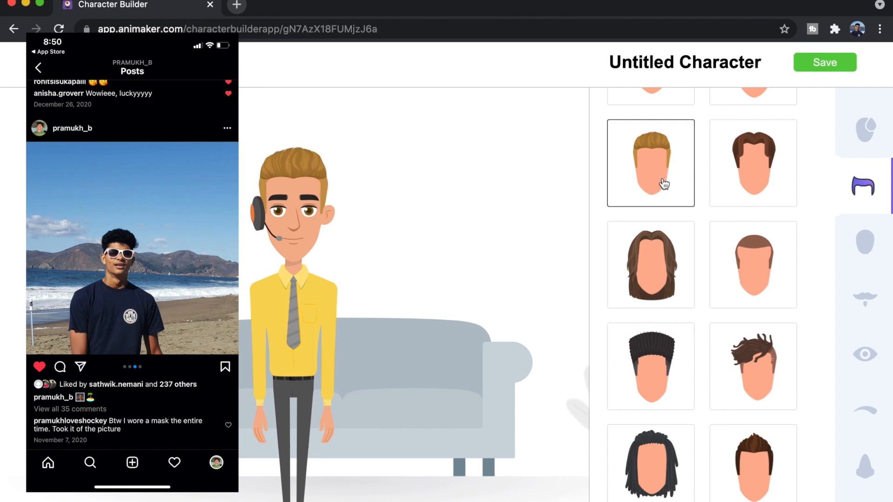
# Recolor the main hair color of the character to the near-black palette shade
pyautogui.scroll(10, 664, 184)
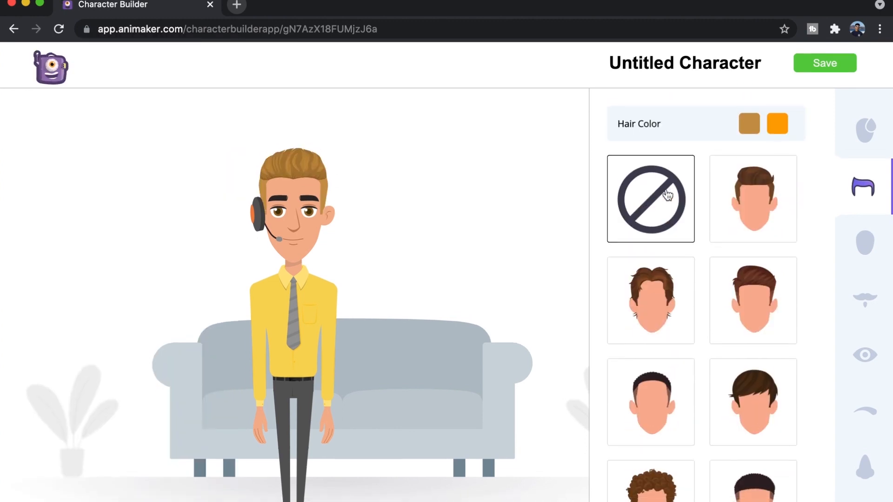
pyautogui.click(744, 122)
pyautogui.click(740, 298)
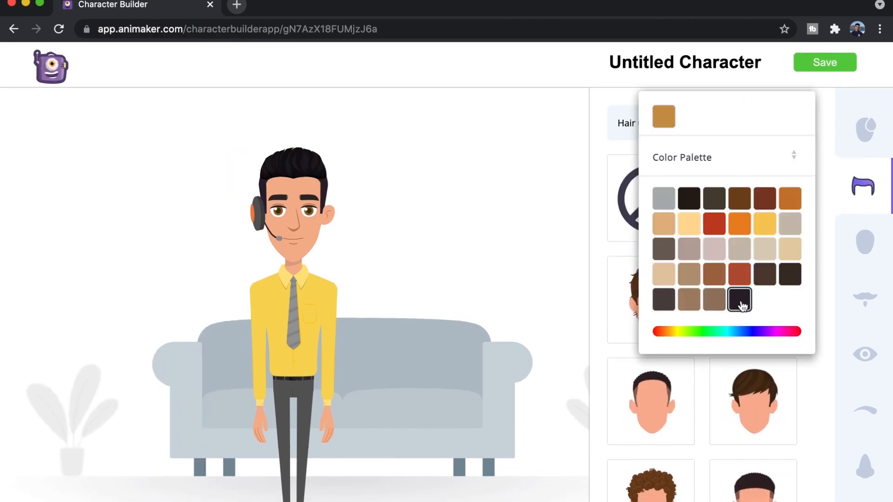
pyautogui.click(609, 100)
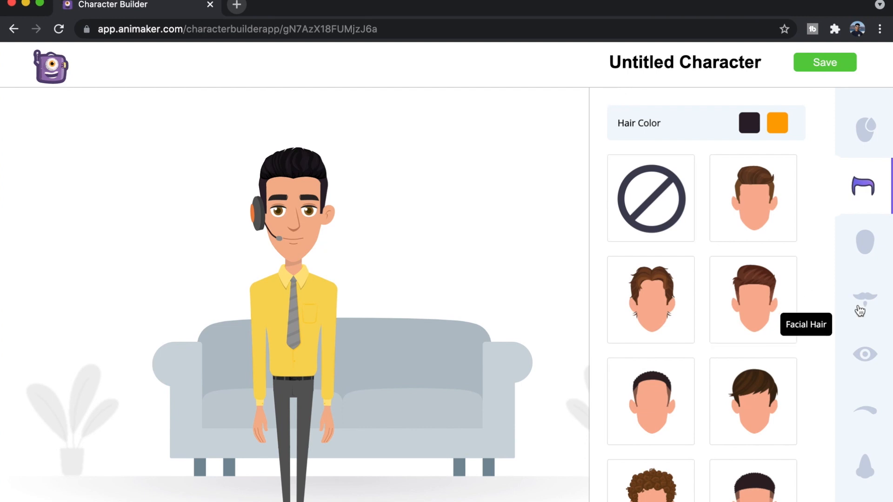
# Replace the character's shirt and tie with the plain blue short-sleeved T-shirt
pyautogui.scroll(-5, 877, 317)
pyautogui.scroll(-5, 878, 311)
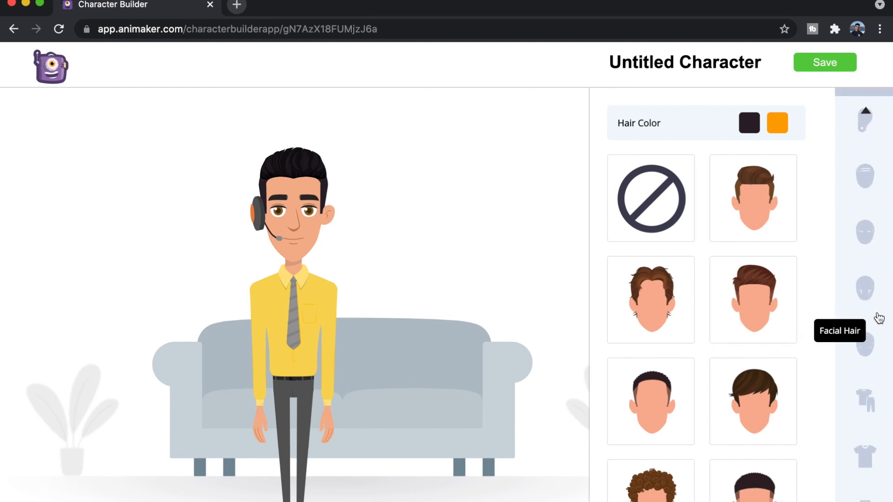
pyautogui.click(876, 295)
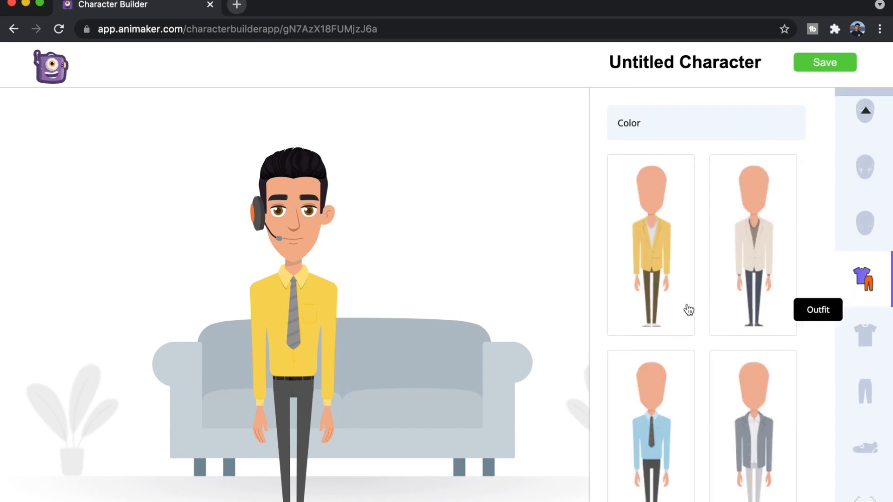
pyautogui.click(864, 336)
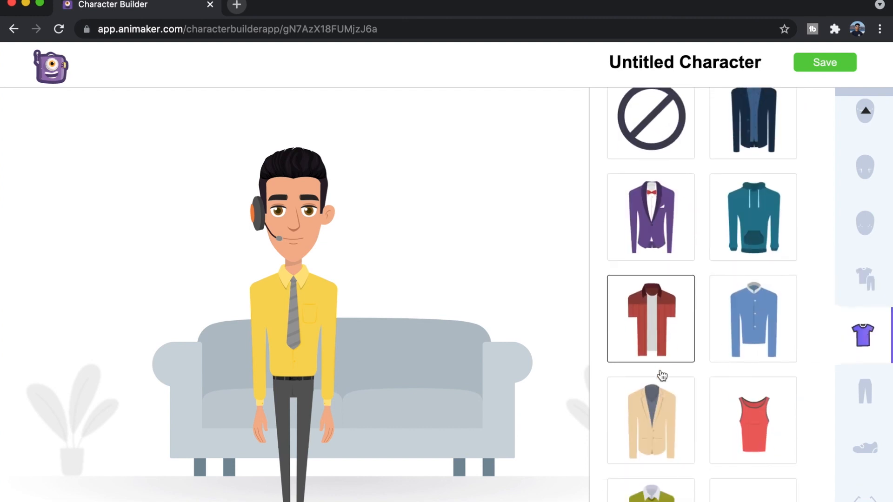
pyautogui.scroll(-2, 660, 370)
pyautogui.scroll(2, 660, 371)
pyautogui.scroll(-3, 661, 372)
pyautogui.scroll(-8, 662, 376)
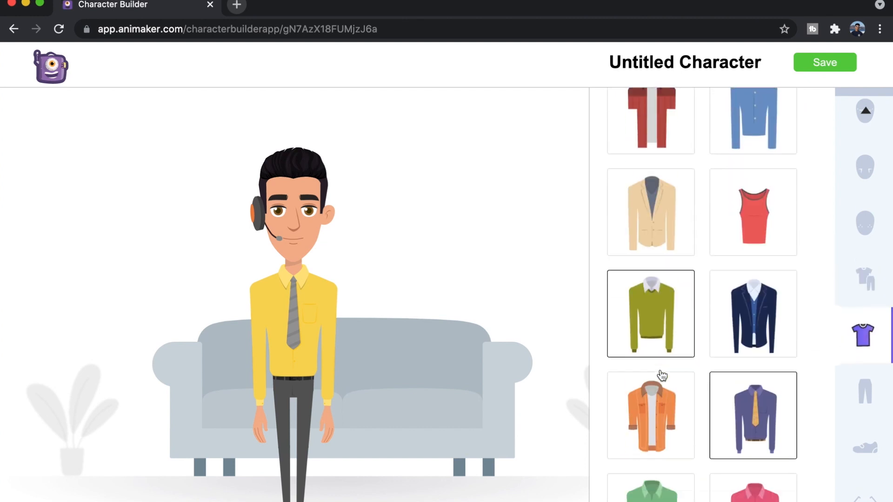
pyautogui.click(657, 408)
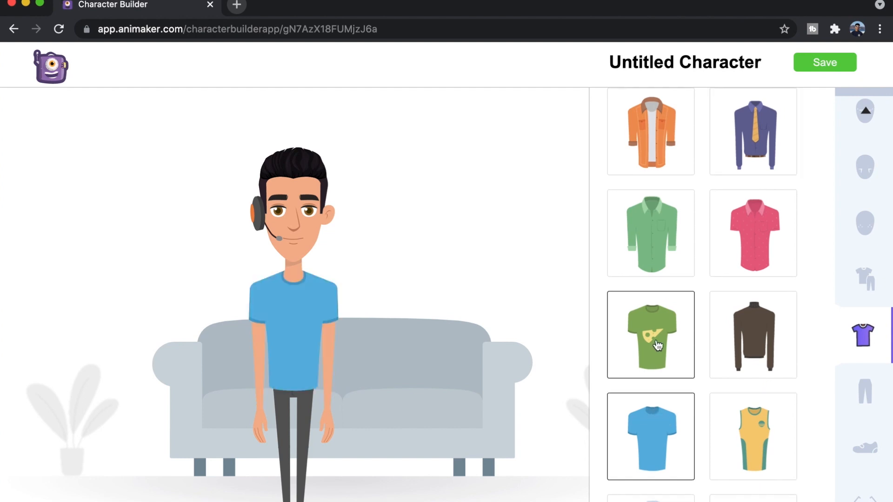
# Recolor the character's T-shirt to dark navy blue from the color palette
pyautogui.click(784, 124)
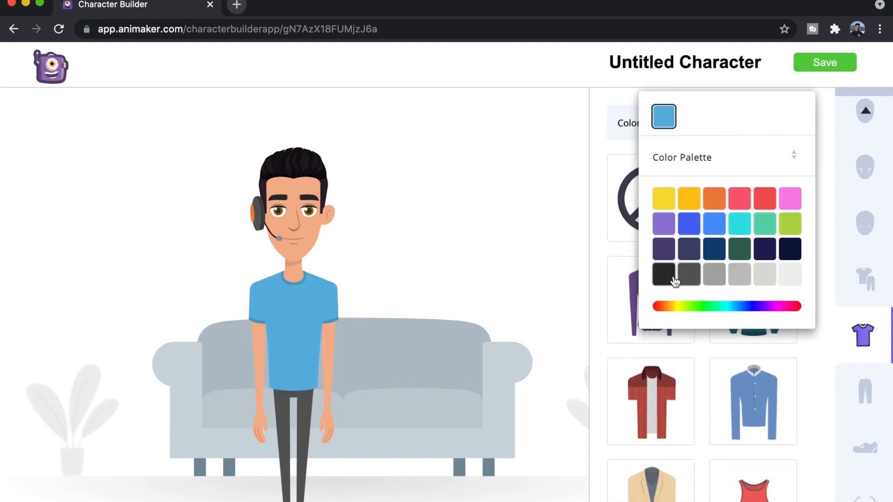
pyautogui.click(775, 250)
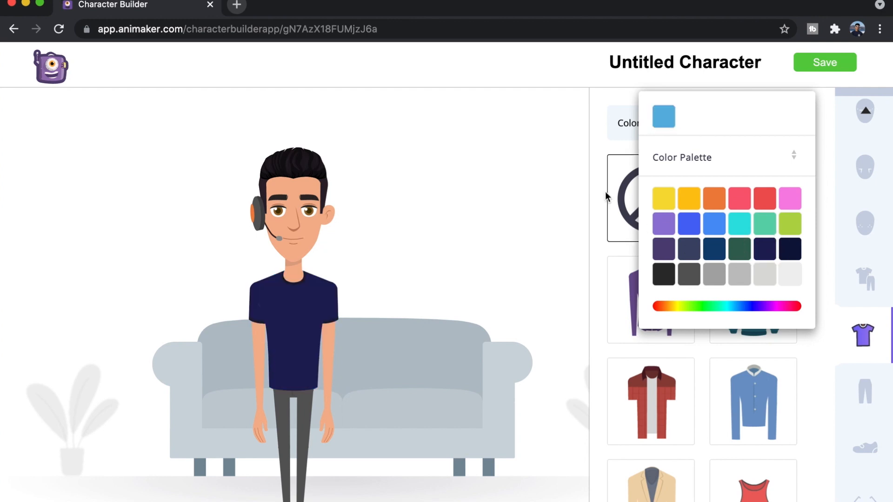
pyautogui.click(606, 113)
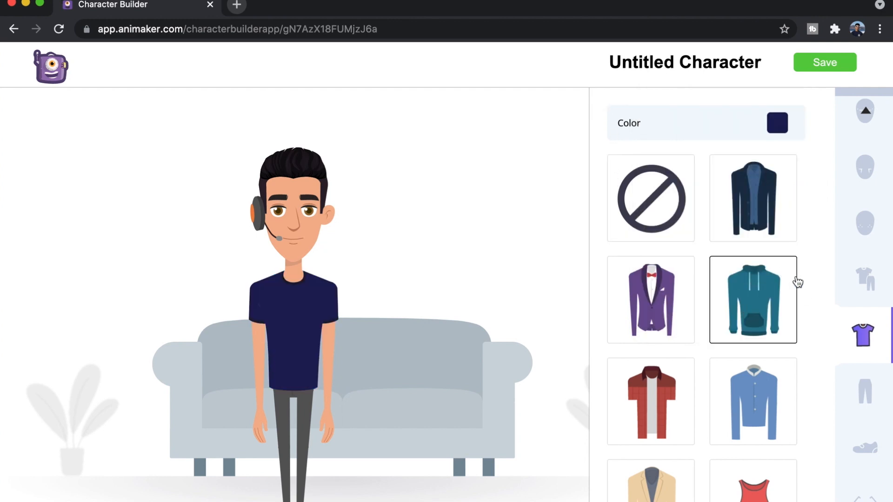
# Remove the headset from the character by choosing no headphones
pyautogui.scroll(-1, 871, 326)
pyautogui.scroll(-3, 873, 325)
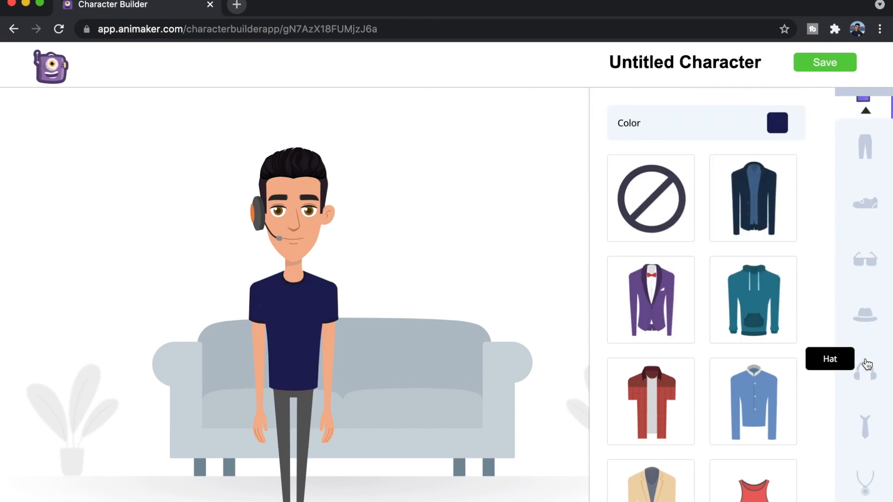
pyautogui.click(864, 371)
pyautogui.click(636, 209)
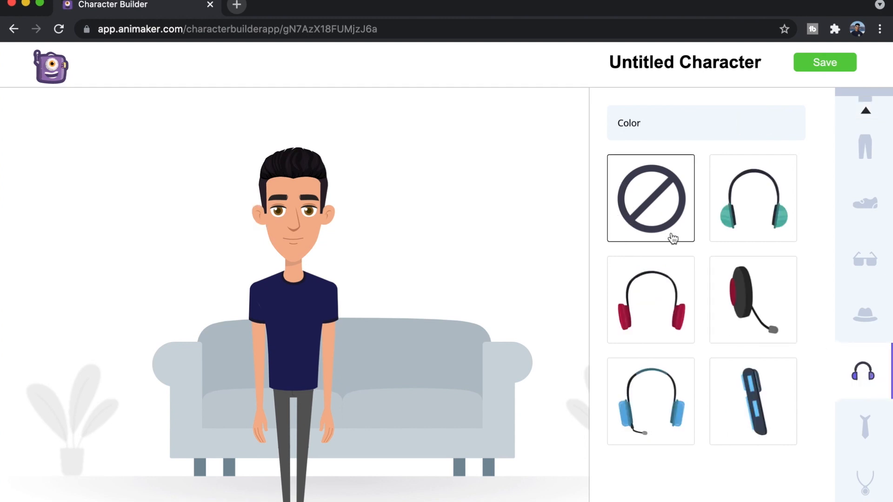
# Put the character in the slim light-blue trousers and recolor them to the darkest navy shade in the palette
pyautogui.click(866, 148)
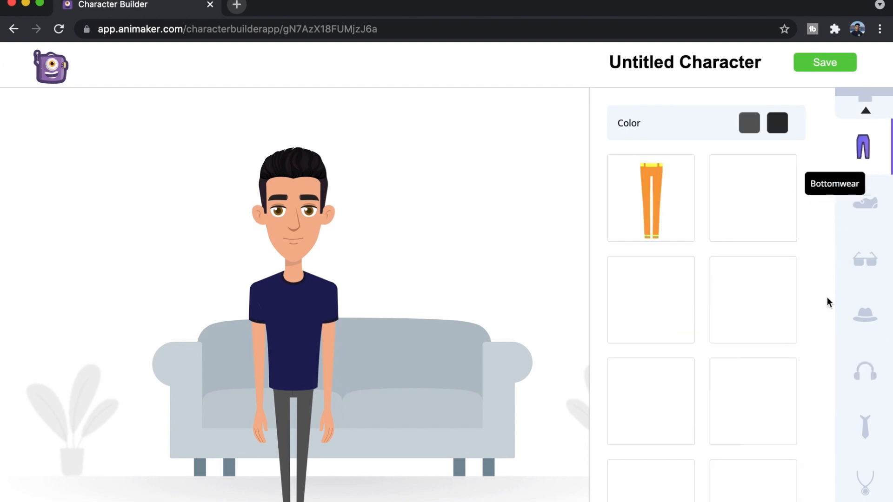
pyautogui.scroll(-5, 721, 418)
pyautogui.click(720, 448)
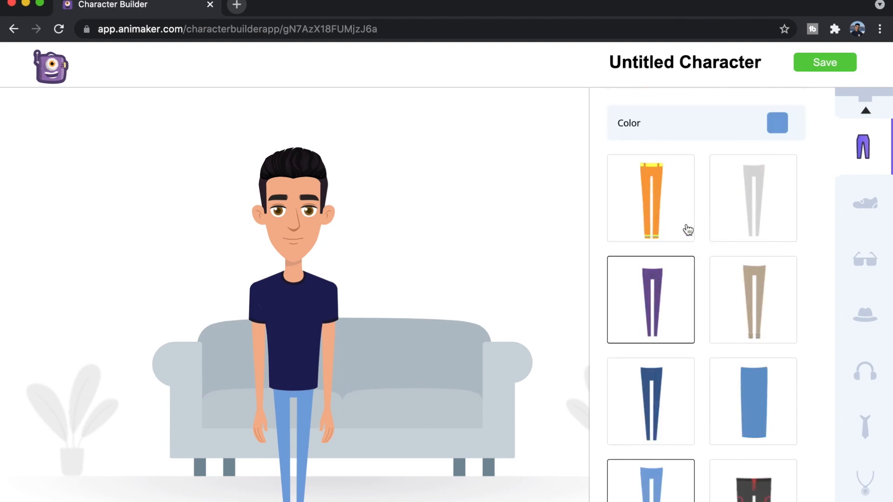
pyautogui.click(774, 121)
pyautogui.click(790, 249)
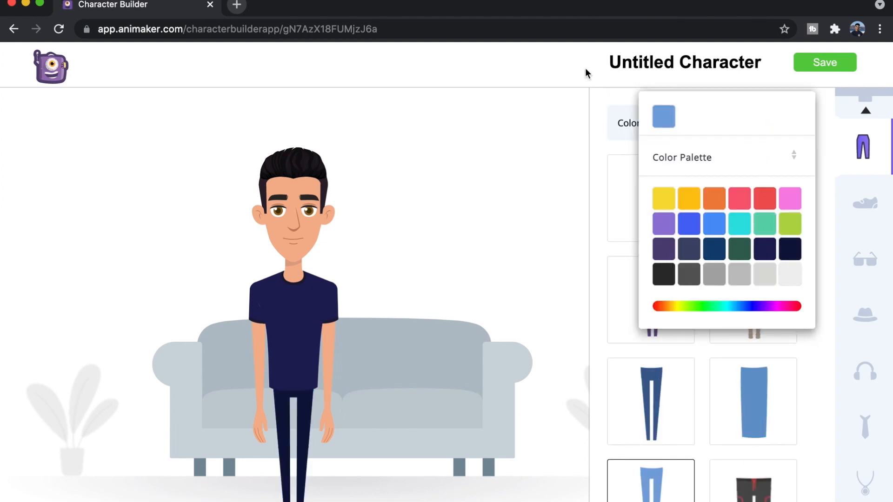
pyautogui.click(606, 108)
# Add the dark-framed glasses with clear lenses to the character
pyautogui.scroll(-5, 855, 369)
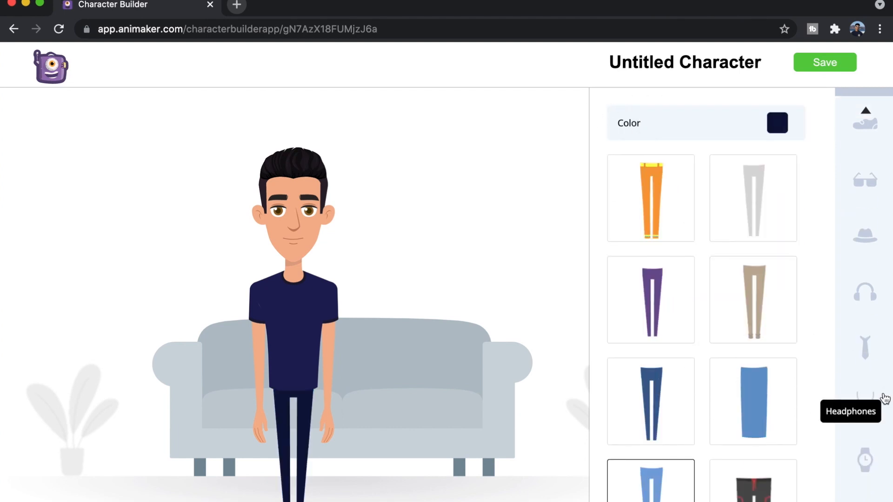
pyautogui.scroll(3, 856, 309)
pyautogui.scroll(2, 856, 310)
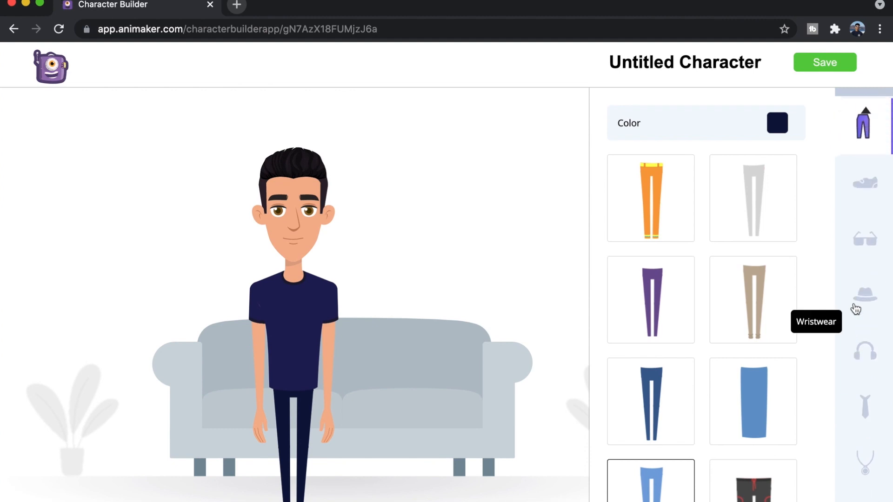
pyautogui.click(871, 256)
pyautogui.scroll(-8, 697, 218)
pyautogui.click(679, 212)
pyautogui.scroll(3, 679, 211)
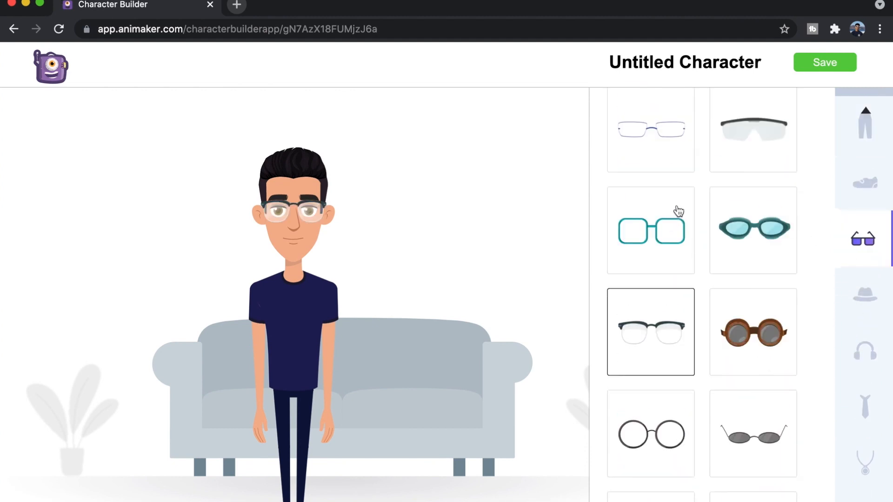
pyautogui.scroll(10, 679, 211)
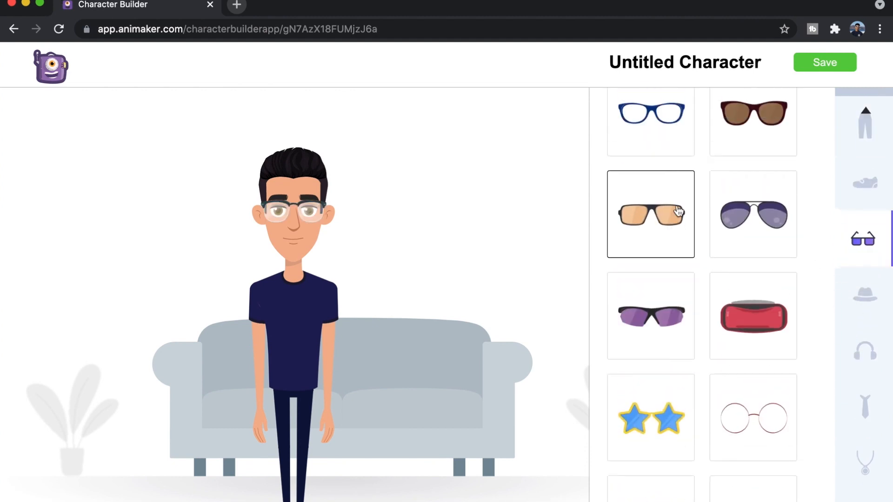
# Recolor the glasses with the lightest near-white shade for the frame and black for the lenses
pyautogui.click(777, 123)
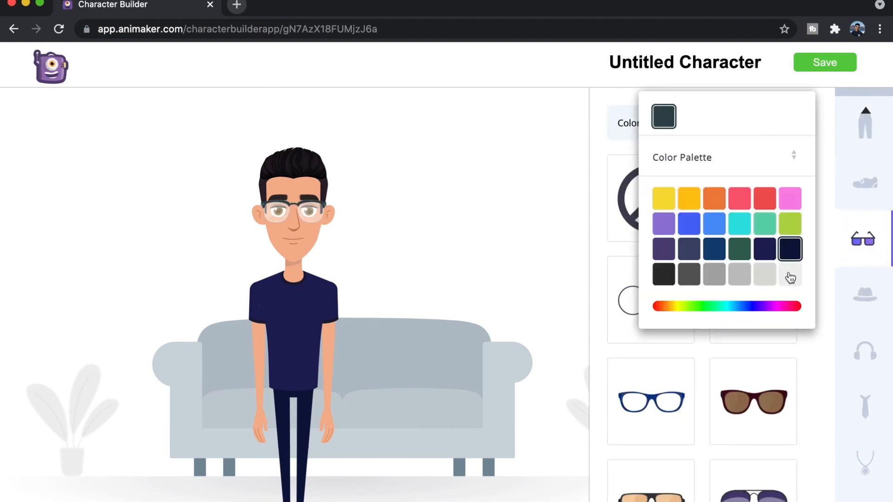
pyautogui.click(791, 275)
pyautogui.click(608, 105)
pyautogui.click(749, 123)
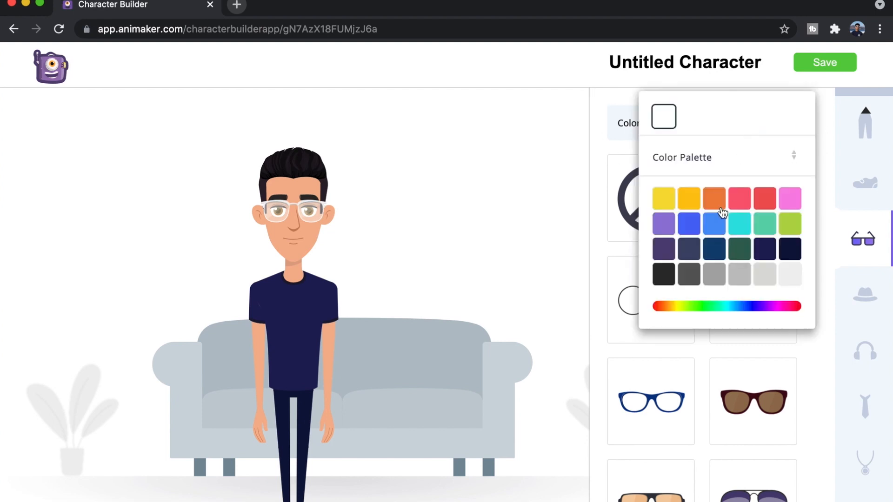
pyautogui.click(665, 274)
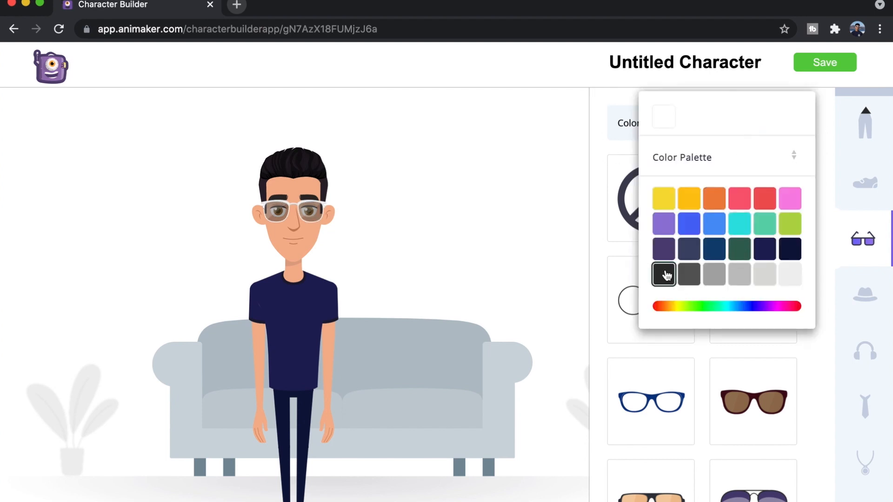
pyautogui.click(607, 107)
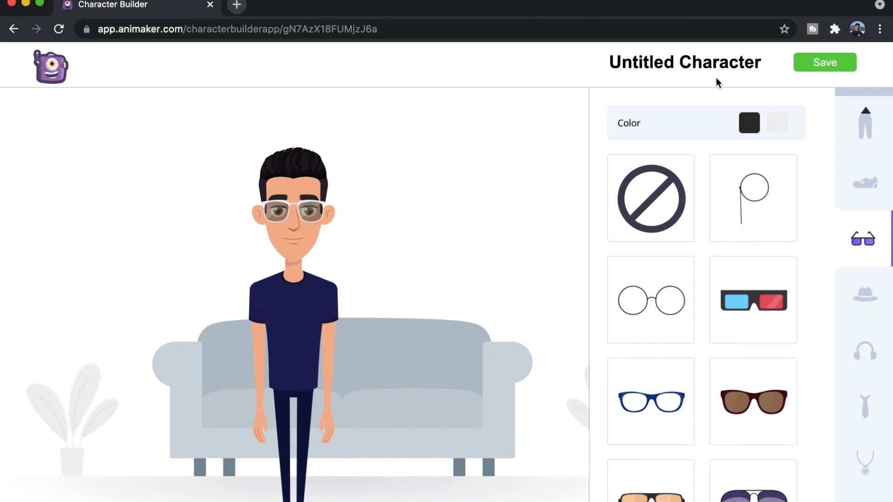
# Name the character MooksieYT and save it
pyautogui.tripleClick(696, 63)
pyautogui.press('BackSpace')
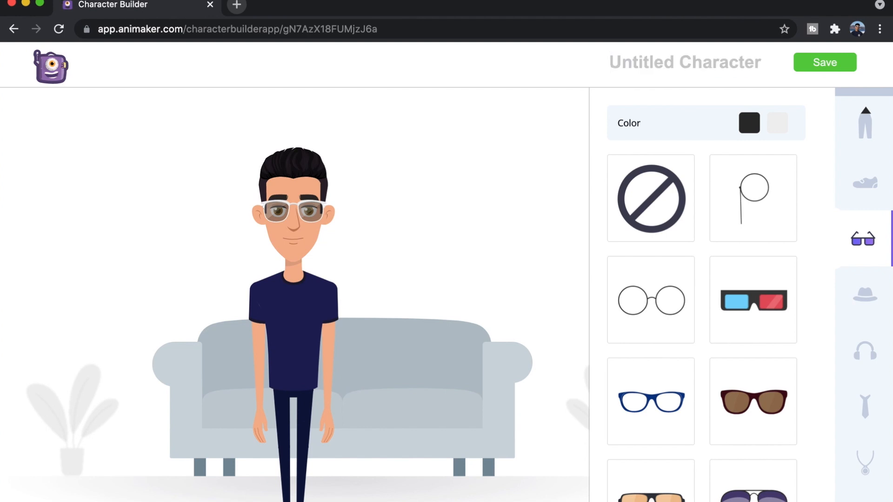
pyautogui.write('Mook')
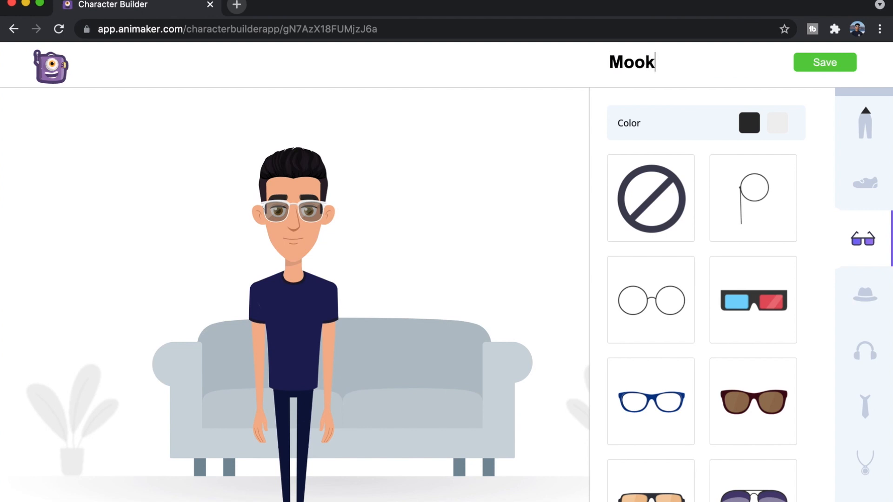
pyautogui.write('sieYT')
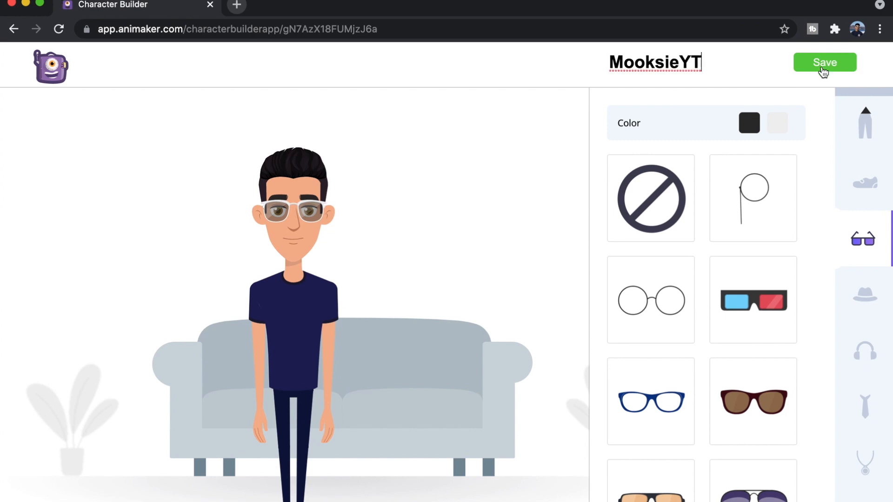
pyautogui.click(822, 69)
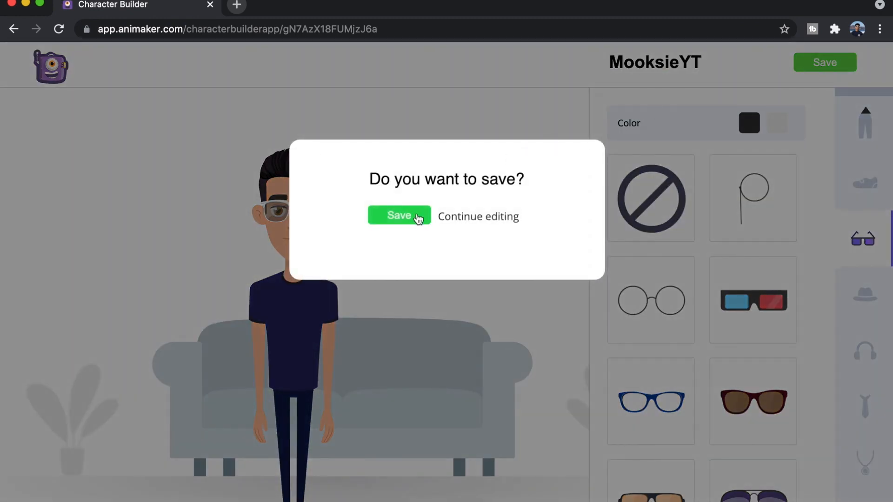
pyautogui.click(416, 217)
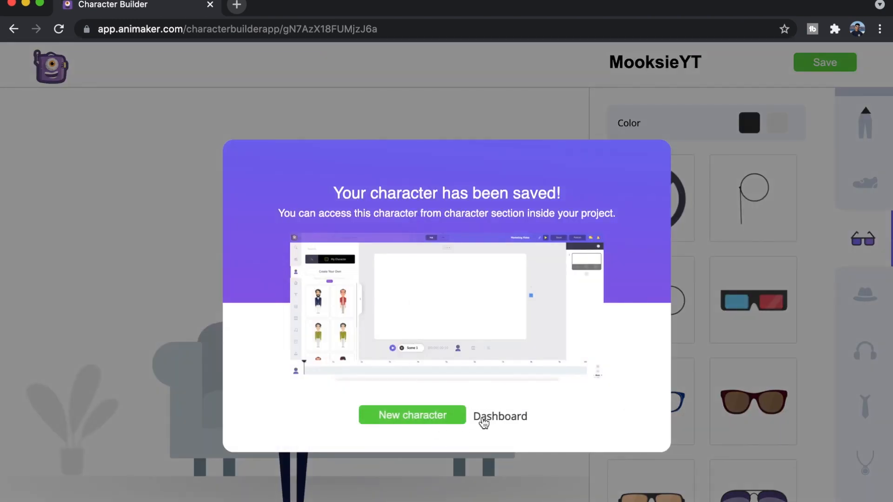
# Go to the dashboard and create a blank video project
pyautogui.click(483, 421)
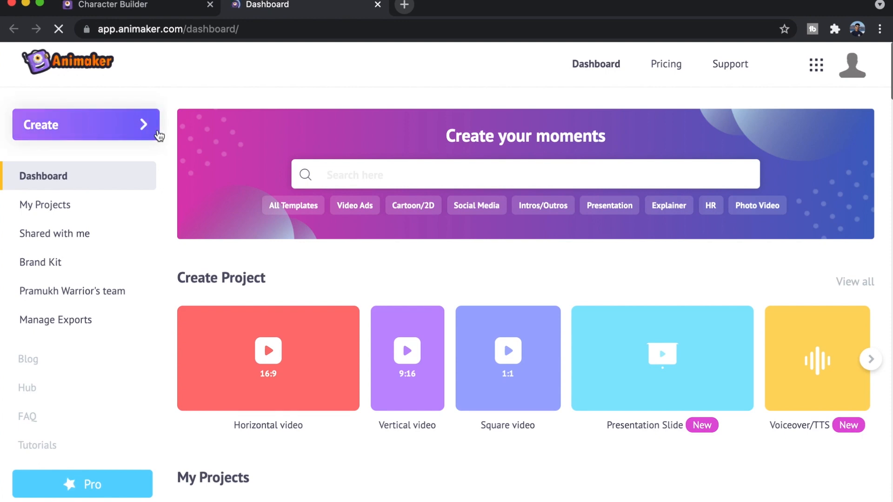
pyautogui.click(158, 135)
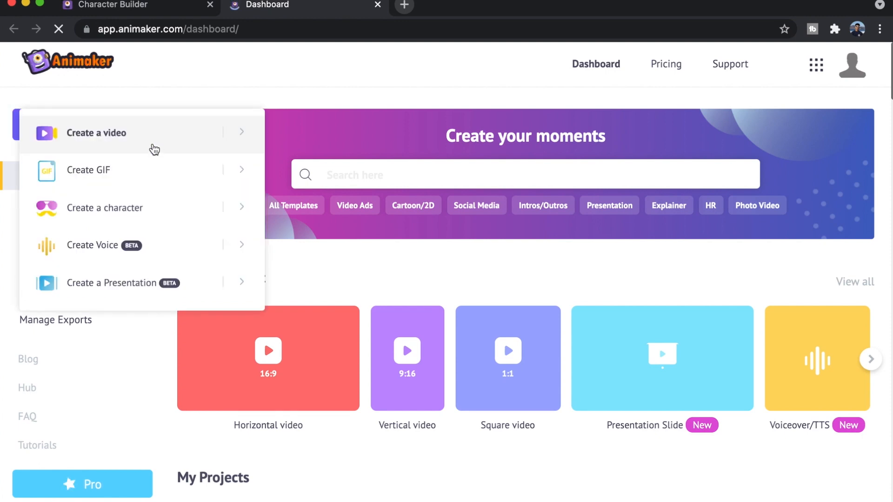
pyautogui.click(154, 148)
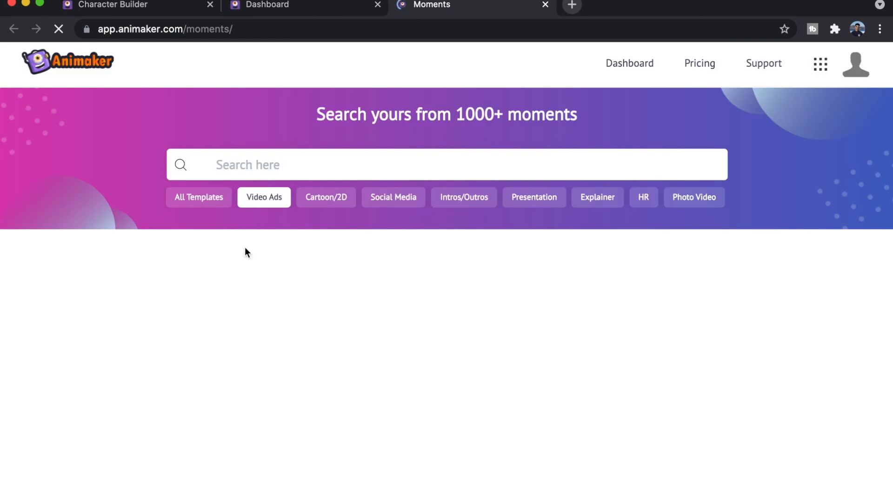
pyautogui.scroll(-2, 234, 305)
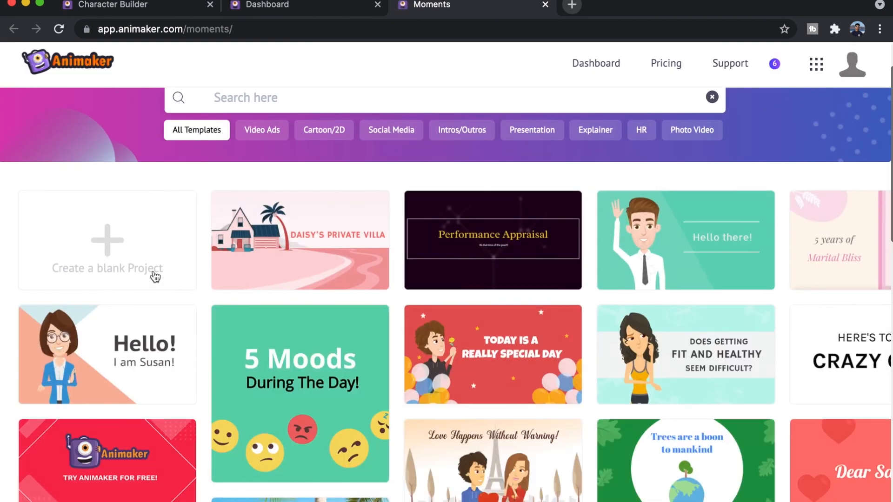
pyautogui.click(154, 275)
pyautogui.click(328, 324)
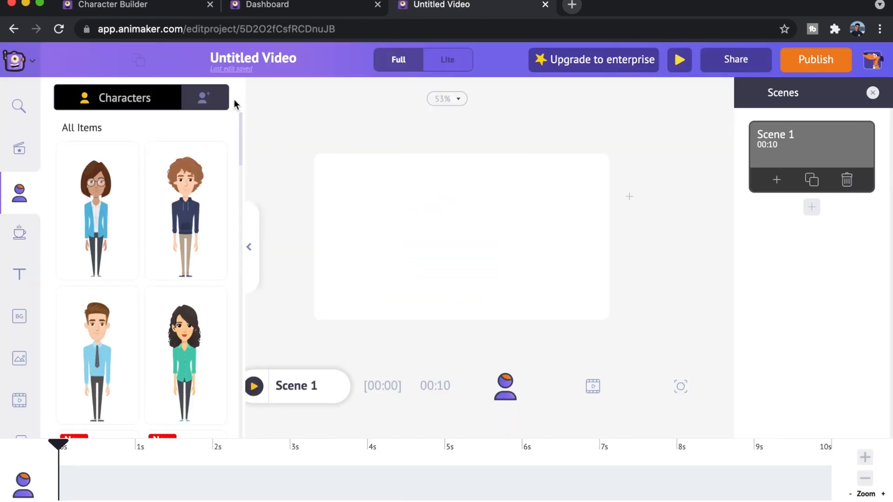
# Add the saved custom character with the navy outfit and white-framed glasses to the empty scene
pyautogui.click(202, 98)
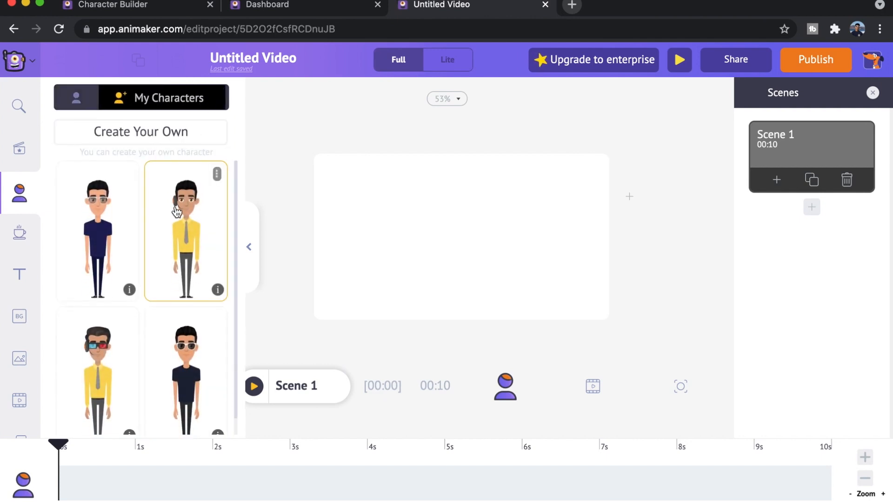
pyautogui.scroll(-1, 176, 211)
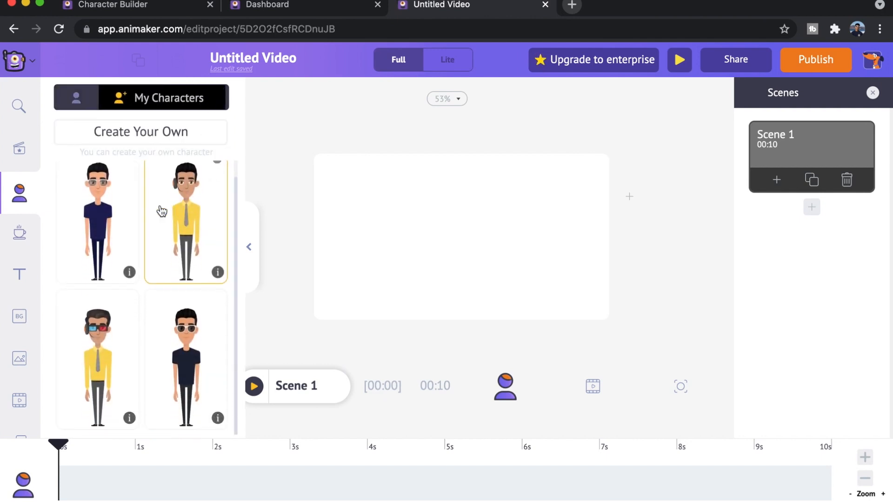
pyautogui.click(124, 232)
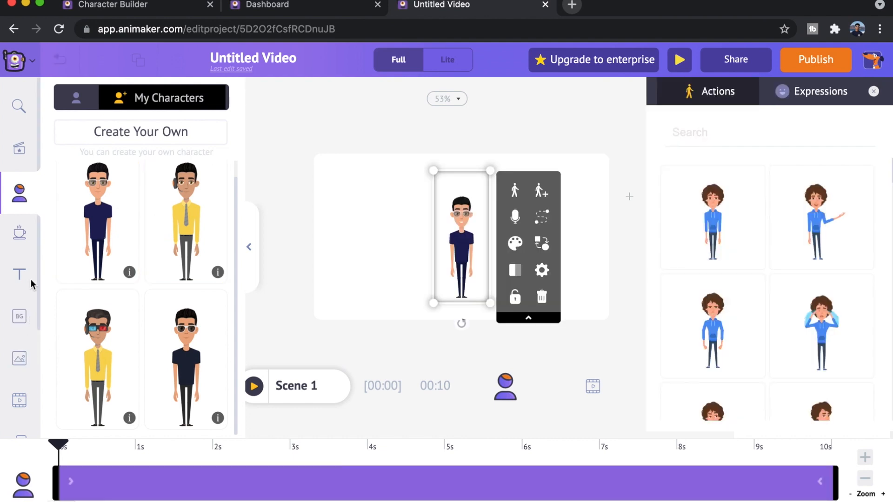
# Apply the opening "This is Jane" scene from the Employee Perks video template to Scene 1
pyautogui.click(23, 155)
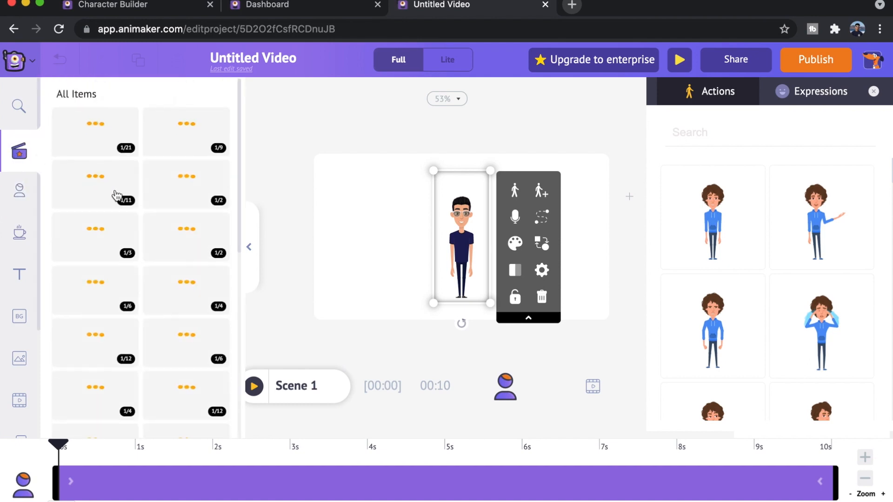
pyautogui.scroll(-10, 125, 244)
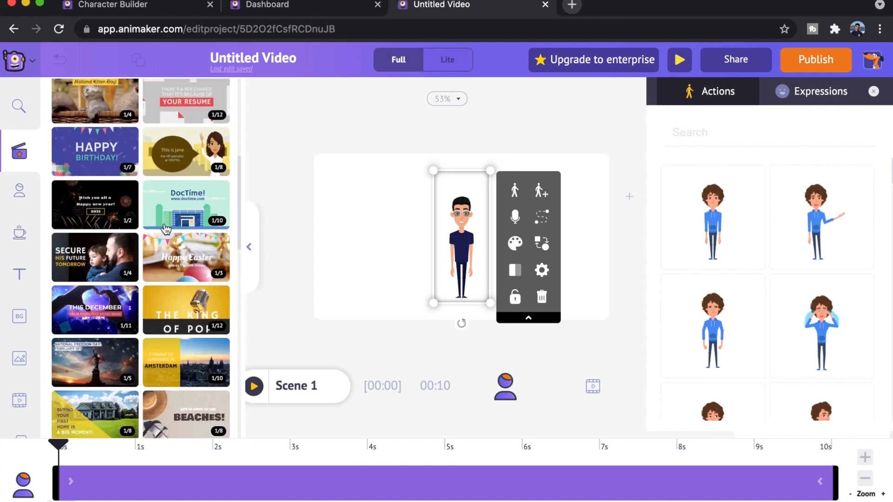
pyautogui.click(198, 153)
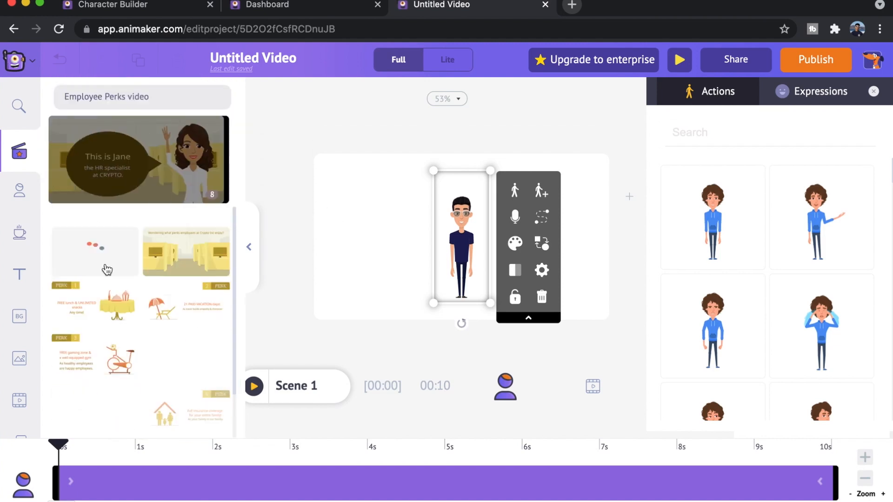
pyautogui.scroll(-2, 114, 293)
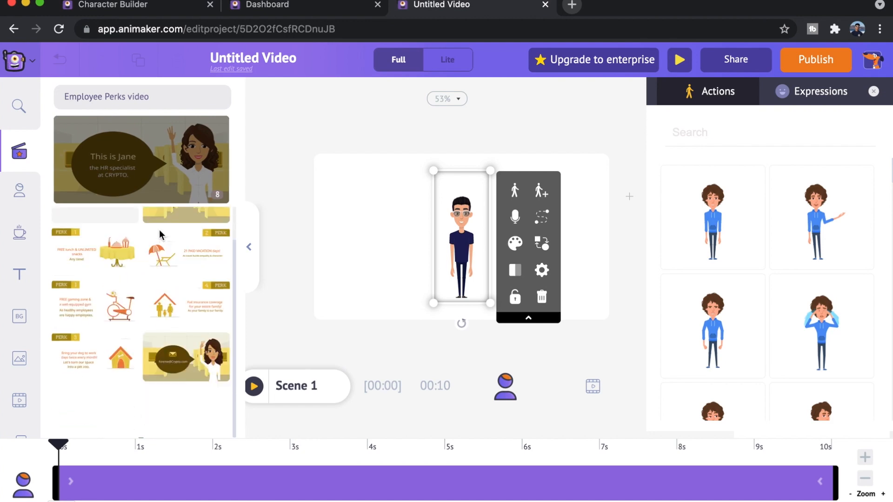
pyautogui.scroll(1, 160, 230)
pyautogui.click(110, 247)
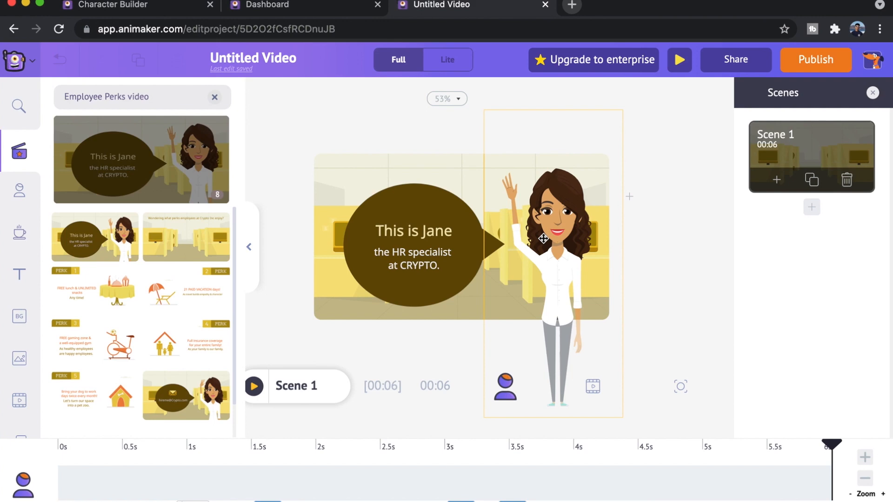
# Swap the waving woman in the scene for the saved custom character in navy clothes and apply the replacement
pyautogui.click(544, 238)
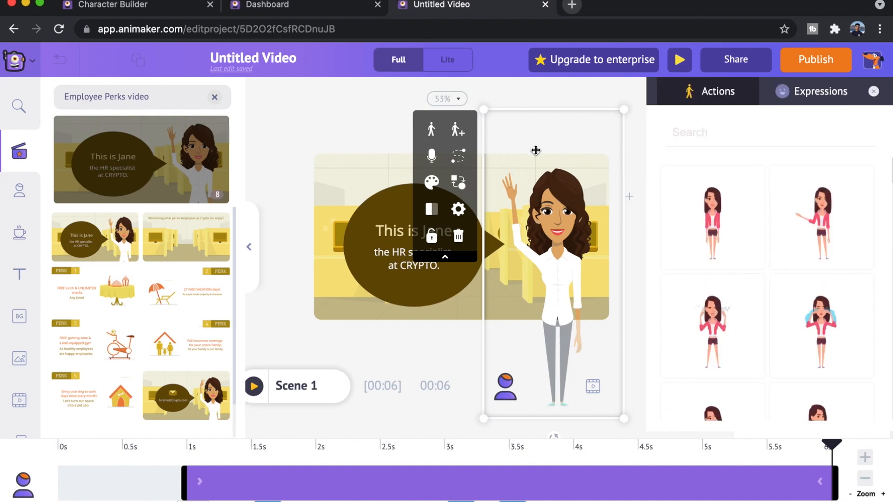
pyautogui.click(456, 186)
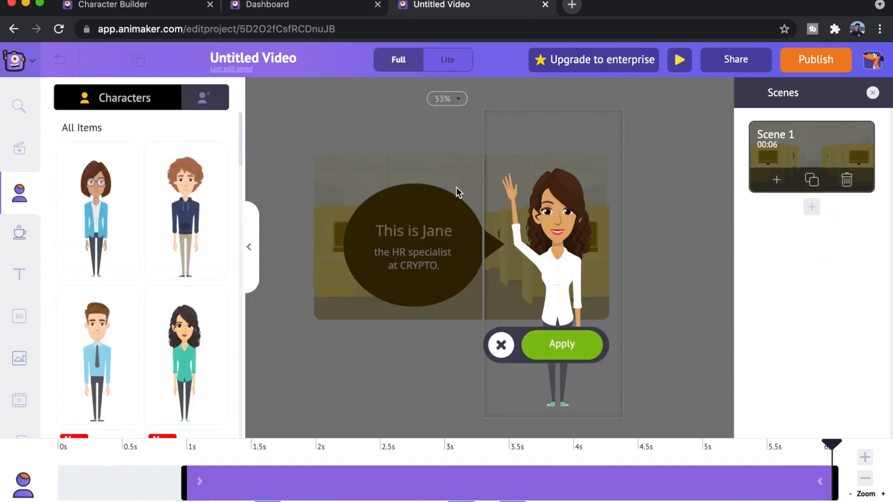
pyautogui.click(213, 110)
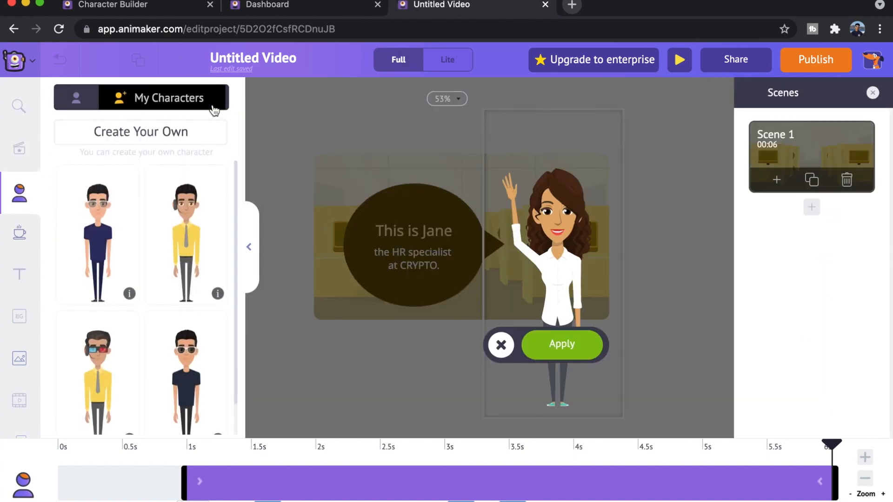
pyautogui.click(112, 205)
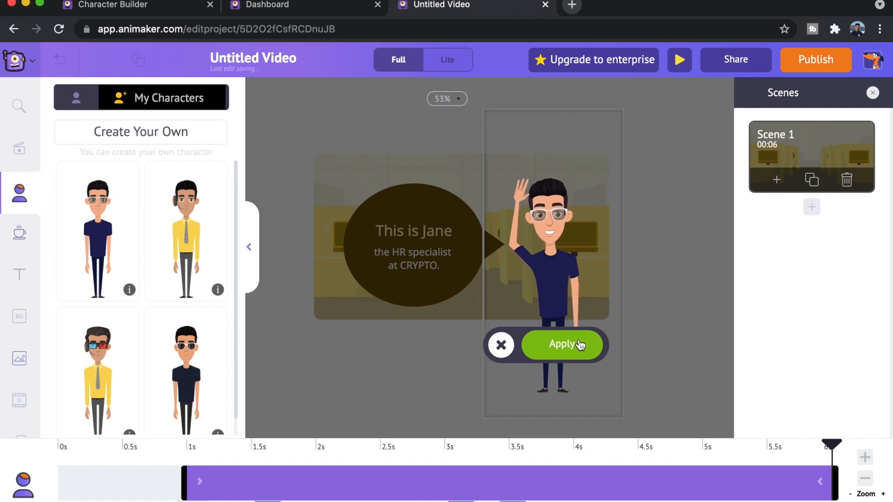
pyautogui.click(580, 345)
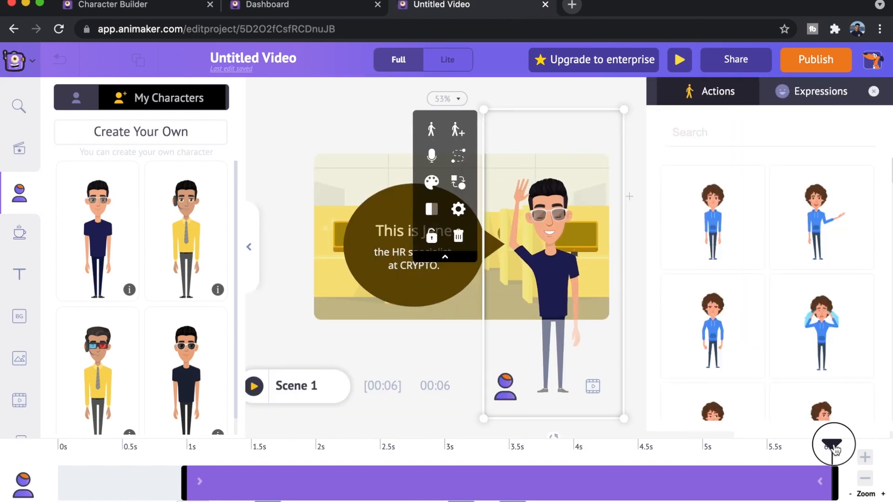
# Move the playhead to 0 s and preview the video with the swapped character
pyautogui.moveTo(349, 435); pyautogui.dragTo(11, 403)
pyautogui.click(11, 402)
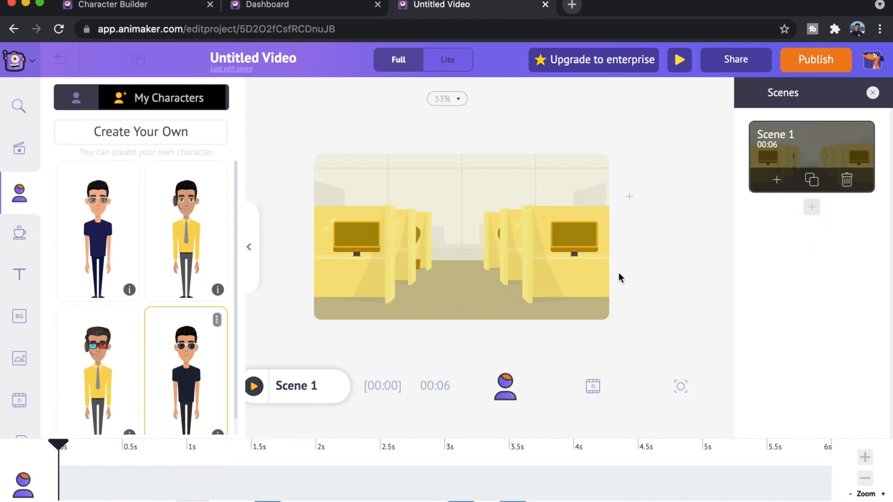
pyautogui.click(677, 63)
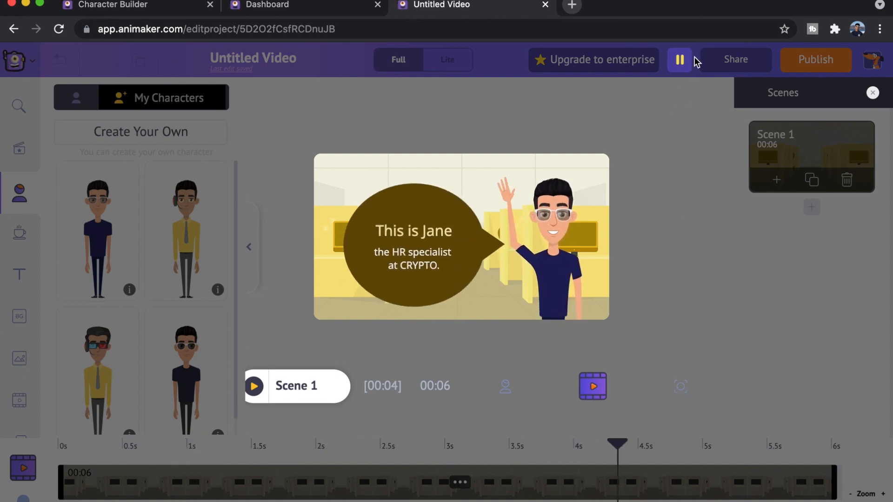
pyautogui.click(680, 60)
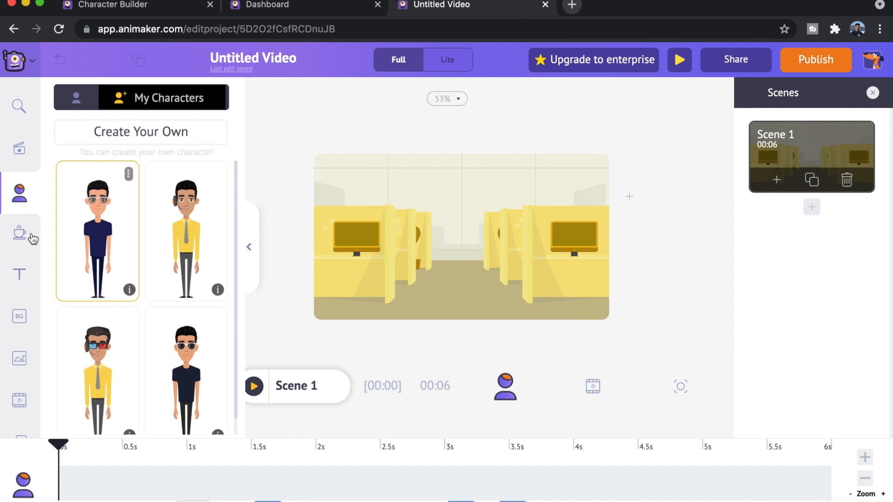
# Replace the office background of the scene with the beach background from Public Places
pyautogui.scroll(-2, 10, 249)
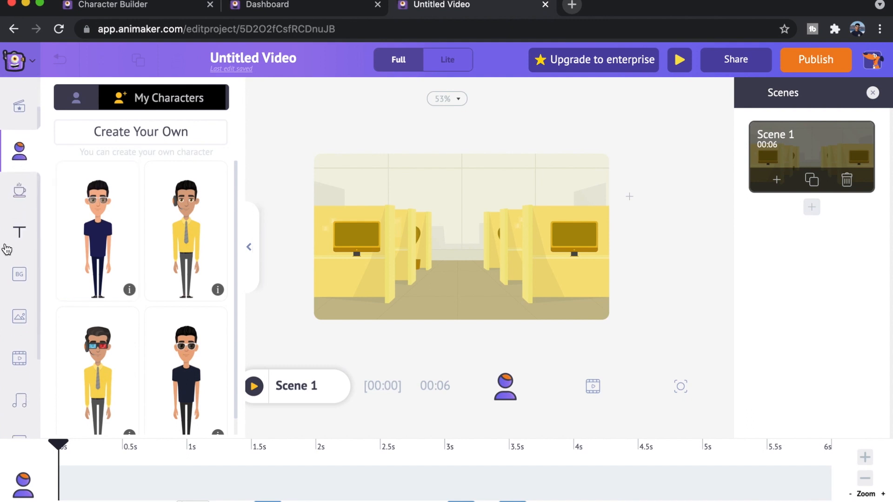
pyautogui.scroll(2, 20, 318)
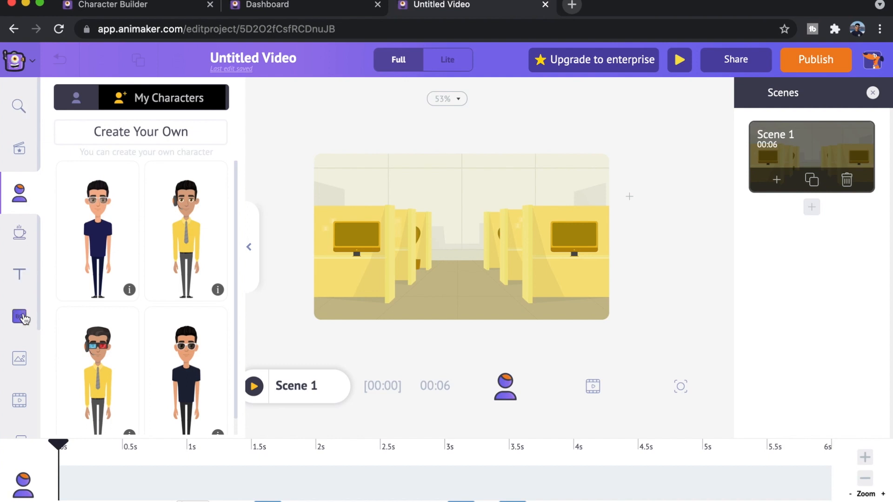
pyautogui.click(19, 321)
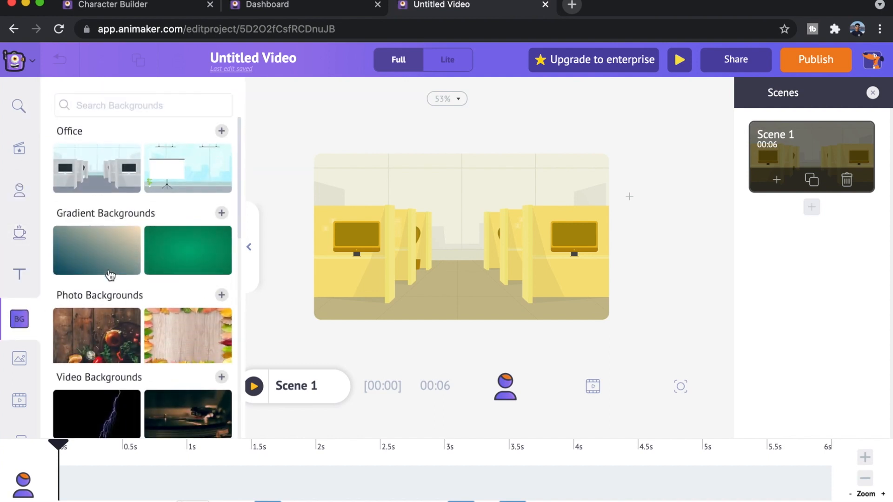
pyautogui.scroll(-5, 108, 277)
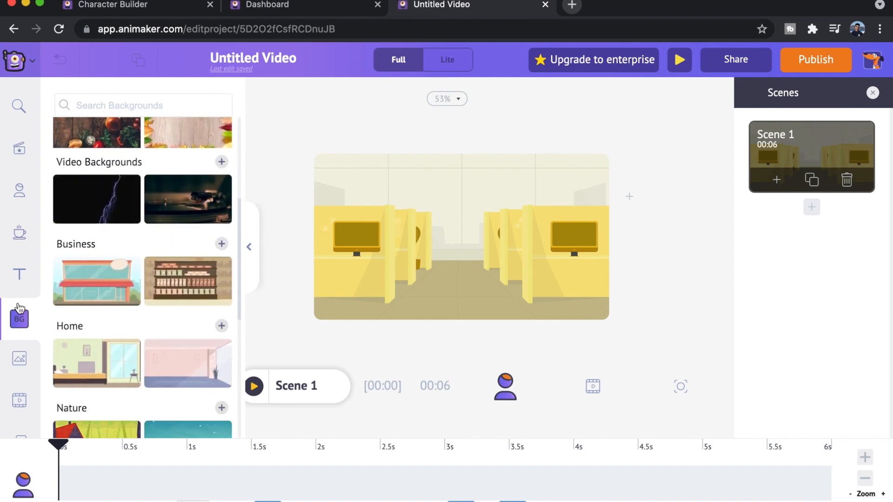
pyautogui.scroll(-3, 110, 320)
pyautogui.scroll(-2, 111, 320)
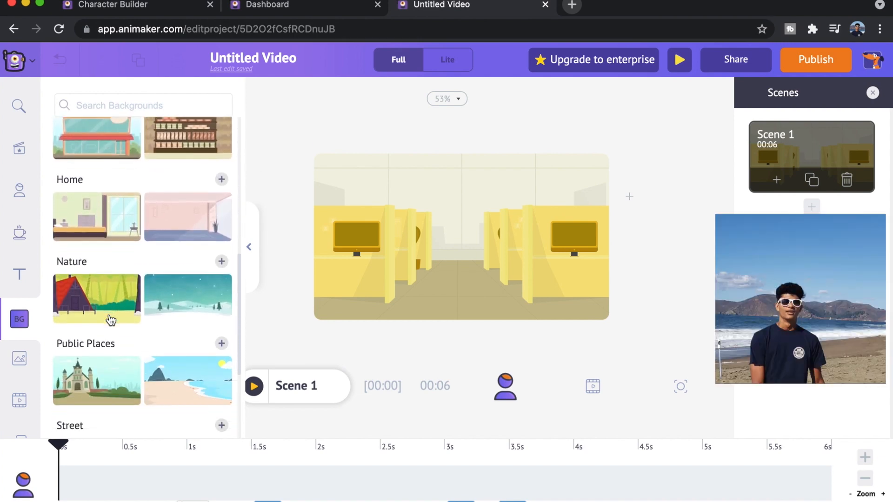
pyautogui.click(177, 292)
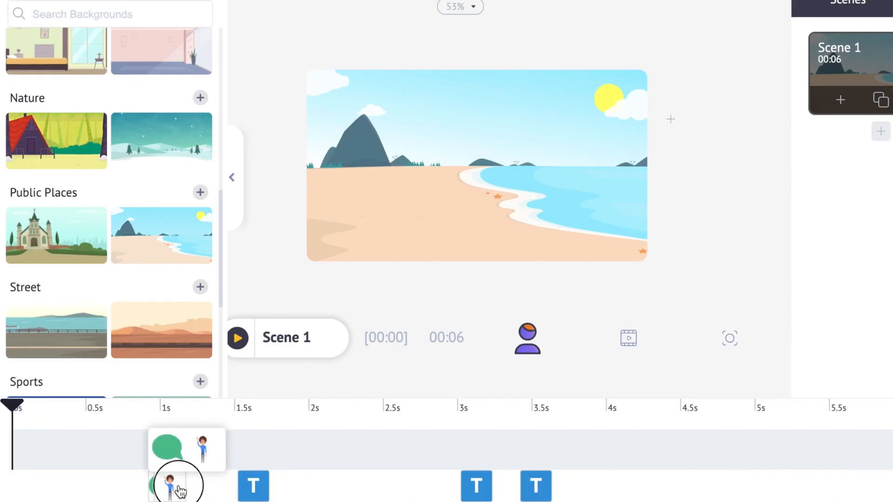
# Delete the "This is Jane" and "the HR specialist at CRYPTO." texts from the speech bubble
pyautogui.click(176, 482)
pyautogui.click(535, 484)
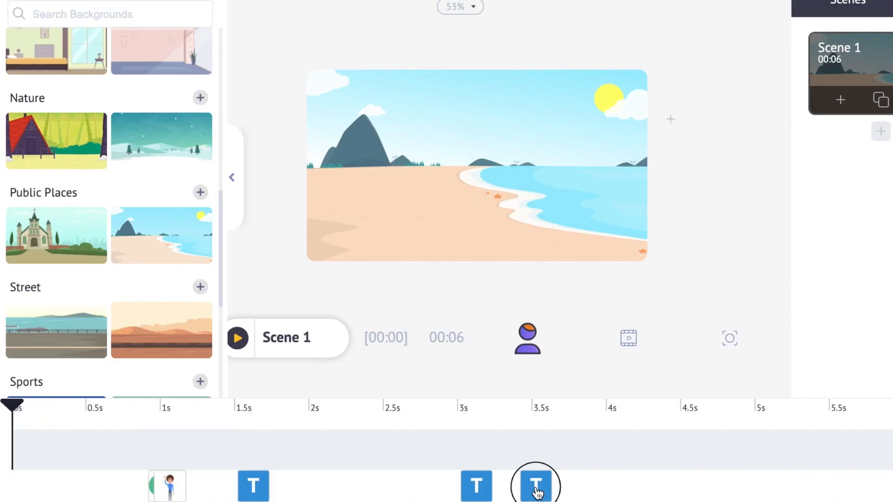
pyautogui.press('Delete')
pyautogui.click(478, 494)
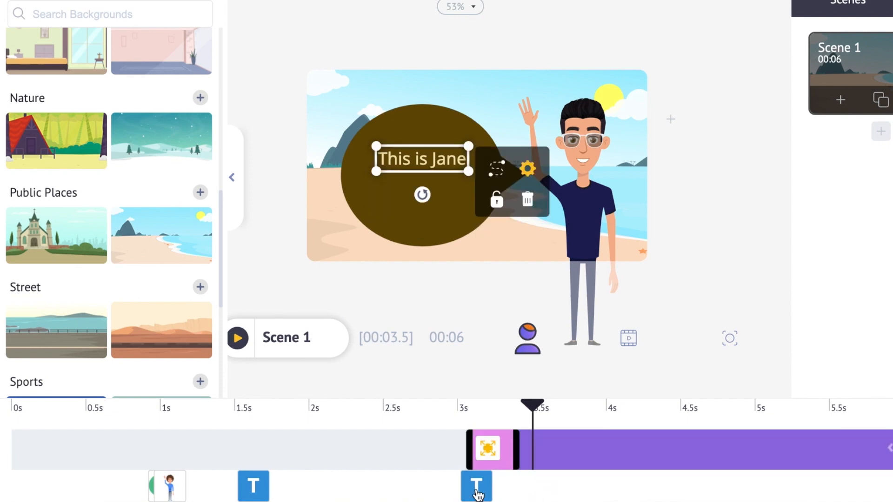
pyautogui.press('Delete')
# Delete the speech bubble and the waving character from the scene, and move the playhead to 0.3 s
pyautogui.press('Delete')
pyautogui.click(163, 487)
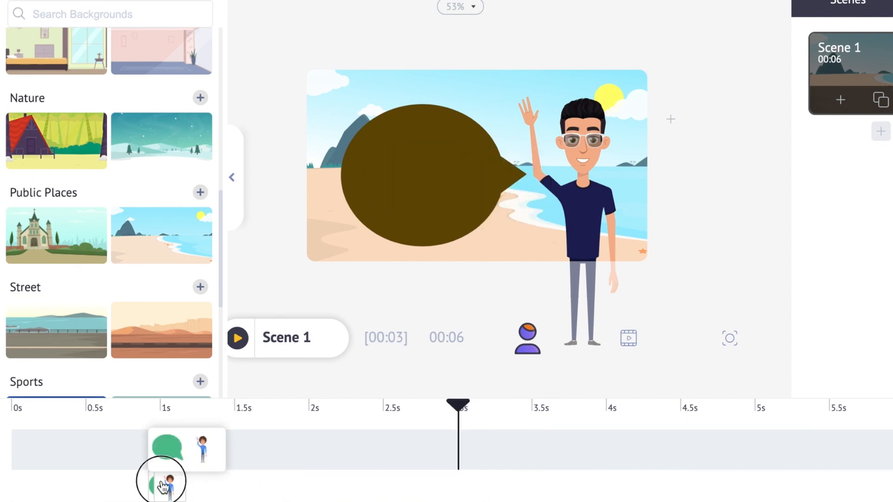
pyautogui.click(203, 451)
pyautogui.press('Delete')
pyautogui.click(166, 491)
pyautogui.press('Delete')
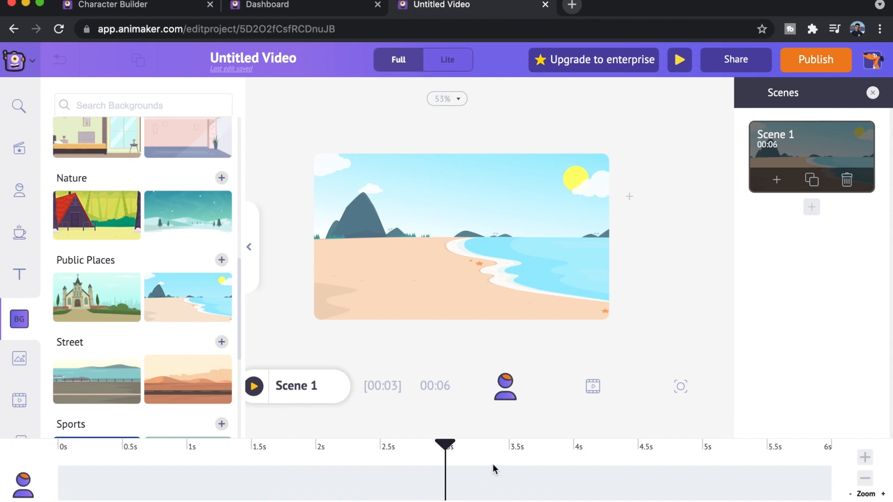
pyautogui.moveTo(446, 442); pyautogui.dragTo(97, 446)
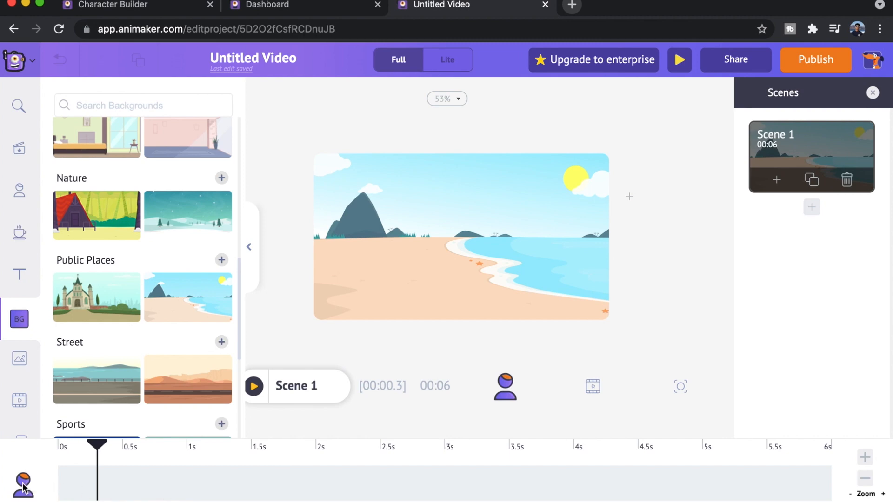
# Try lengthening the scene to 8 seconds, and bring its duration back to 6 seconds
pyautogui.click(864, 460)
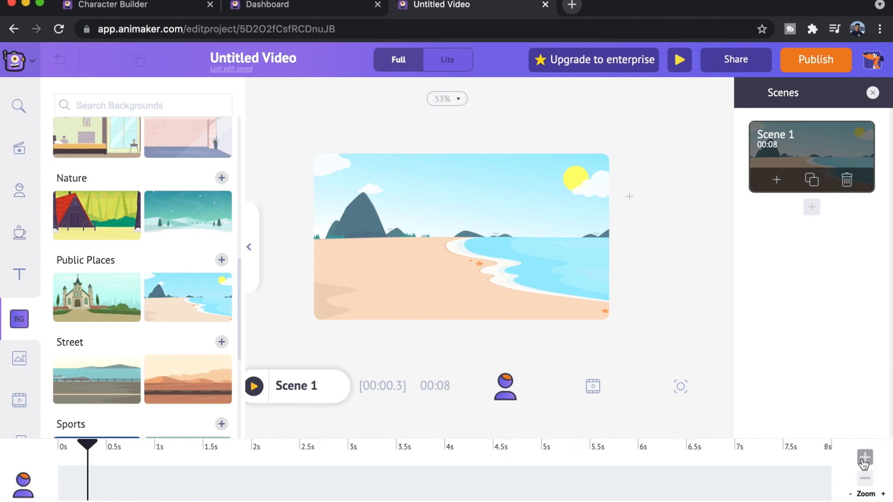
pyautogui.click(864, 478)
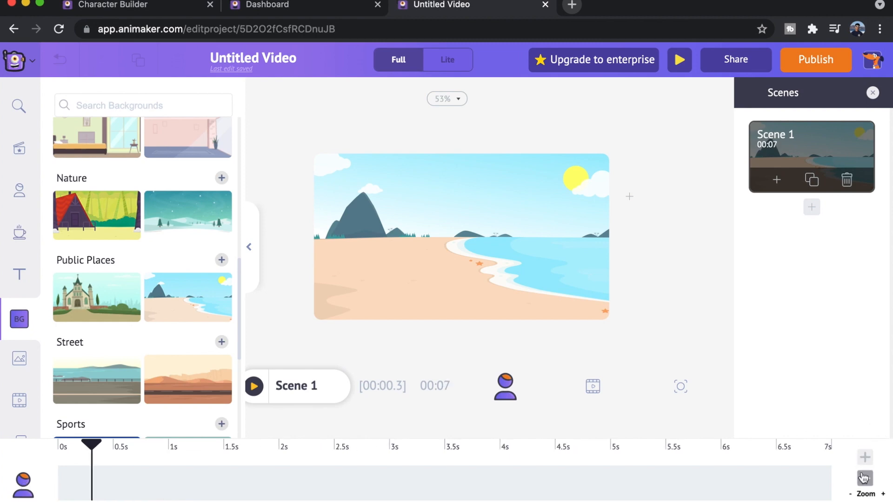
pyautogui.click(864, 479)
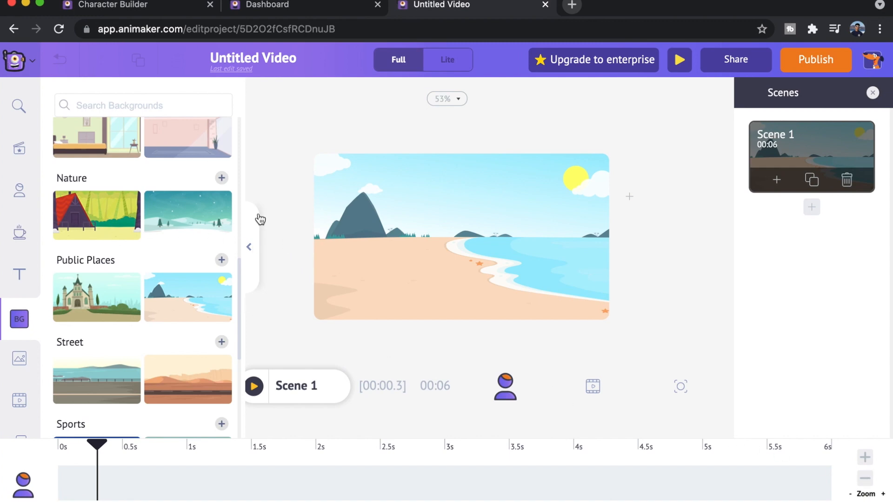
# Add the saved custom character in navy clothes to the beach scene and place it just inside the beach's left edge
pyautogui.click(18, 194)
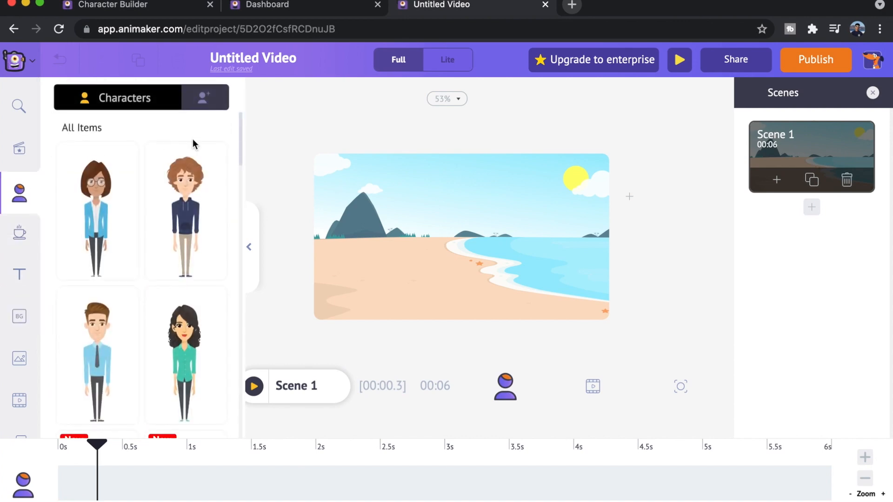
pyautogui.click(205, 97)
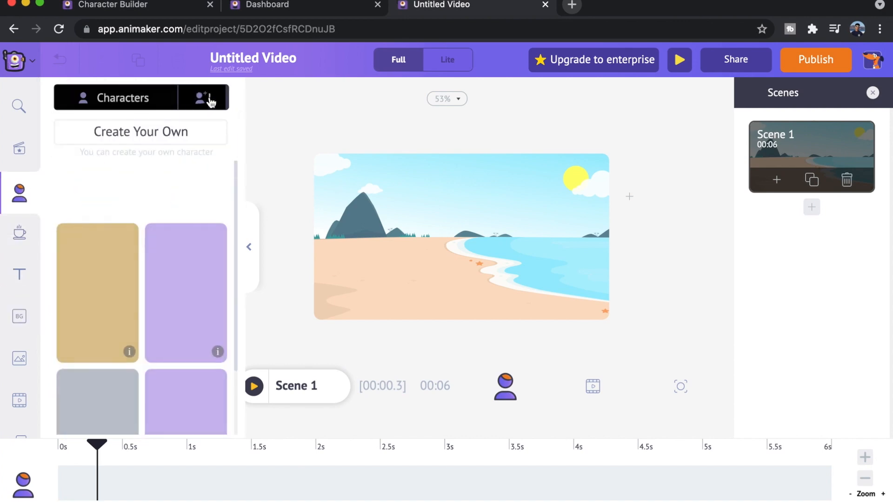
pyautogui.click(109, 243)
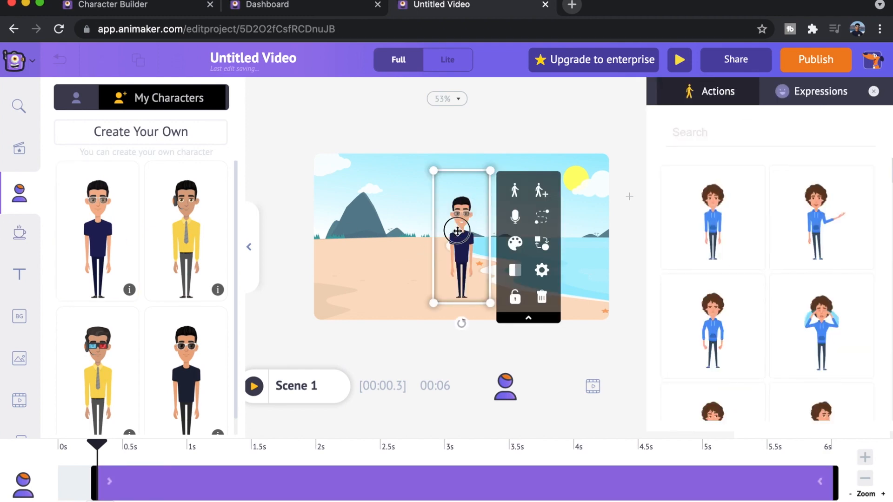
pyautogui.moveTo(442, 233); pyautogui.dragTo(314, 245)
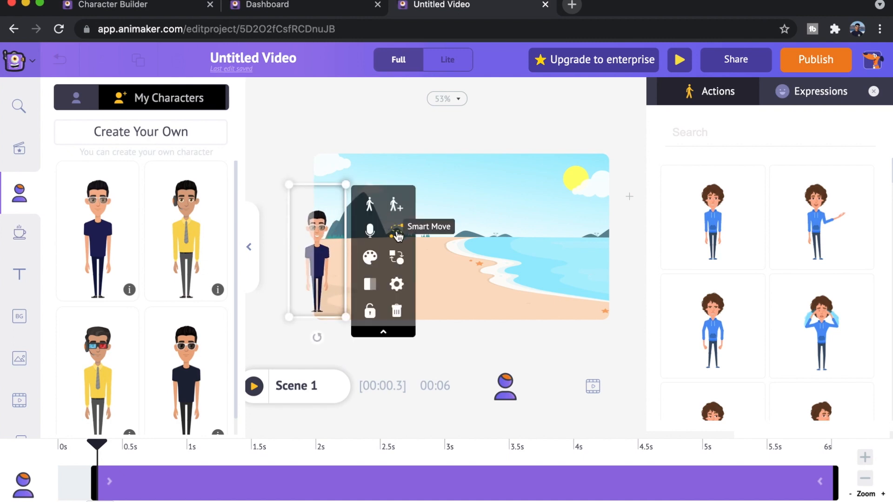
pyautogui.click(618, 134)
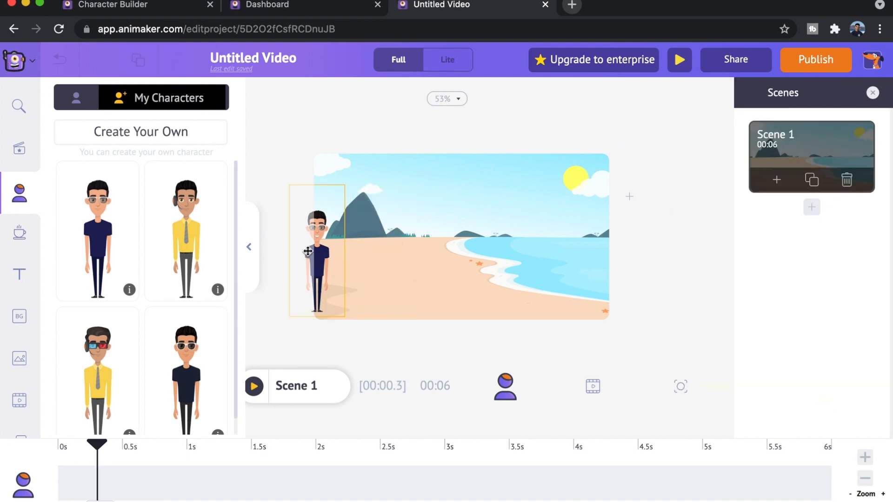
pyautogui.click(325, 245)
pyautogui.moveTo(325, 244); pyautogui.dragTo(345, 244)
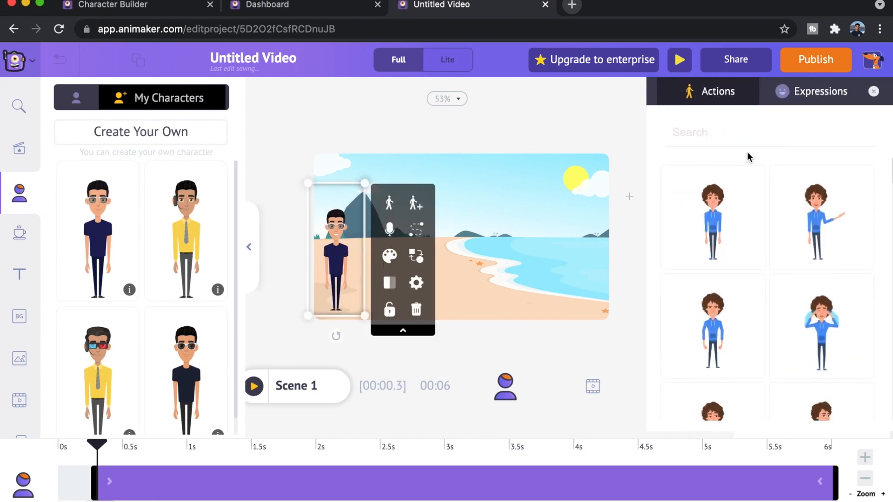
# Give the character the smiling expression and apply the side-view "Walking" action found by searching for "walking"
pyautogui.click(795, 93)
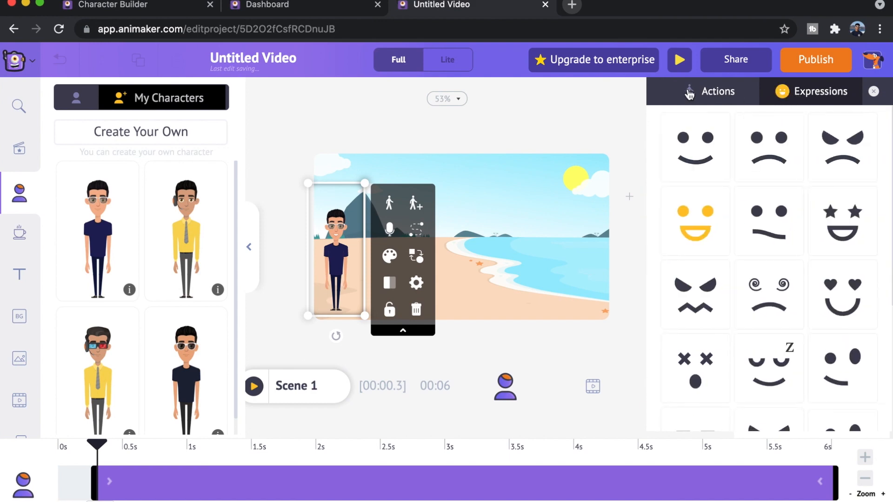
pyautogui.click(705, 155)
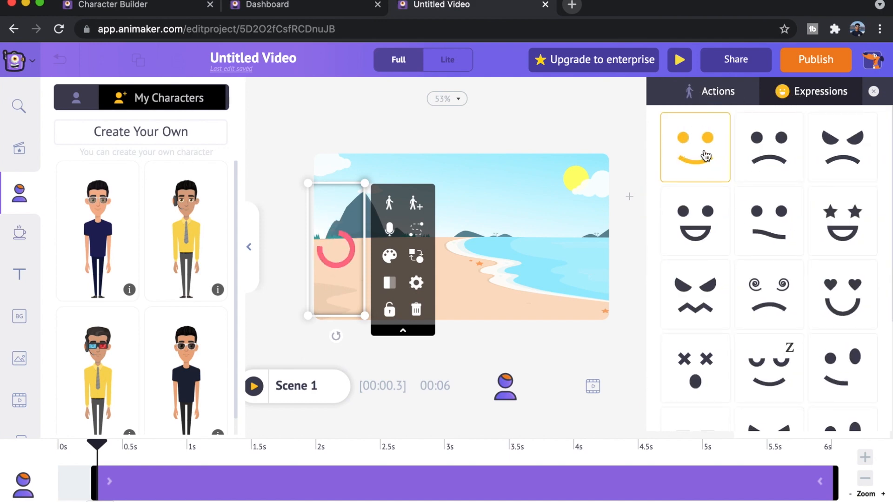
pyautogui.click(721, 95)
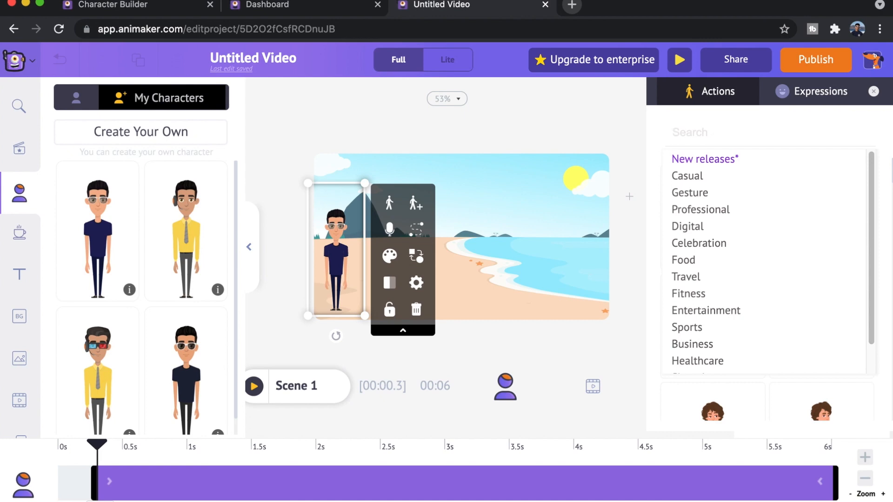
pyautogui.write('walking')
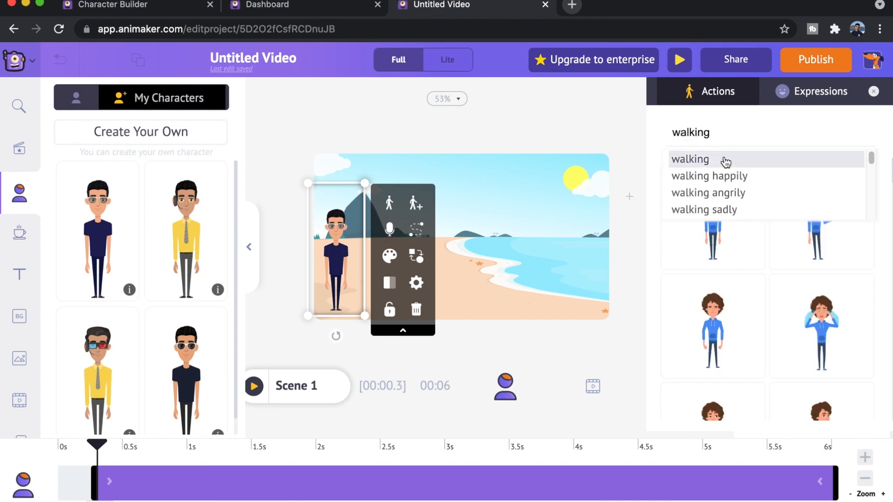
pyautogui.click(725, 158)
pyautogui.scroll(-5, 735, 322)
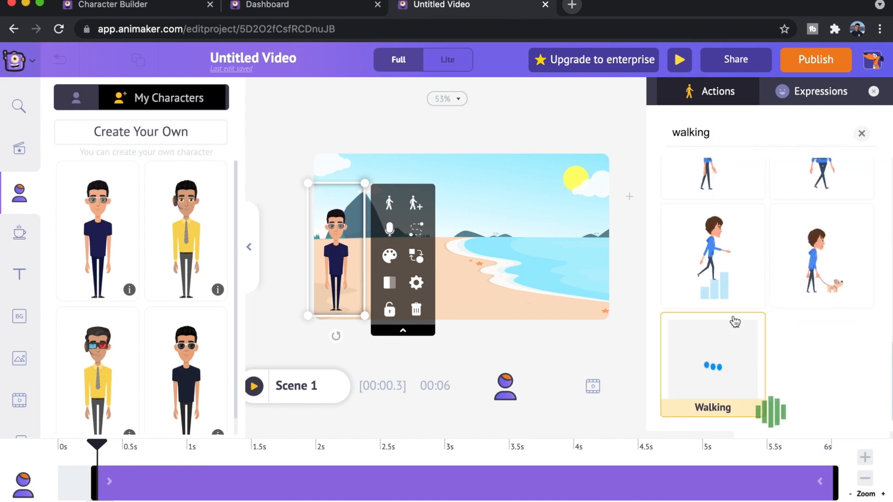
pyautogui.click(738, 366)
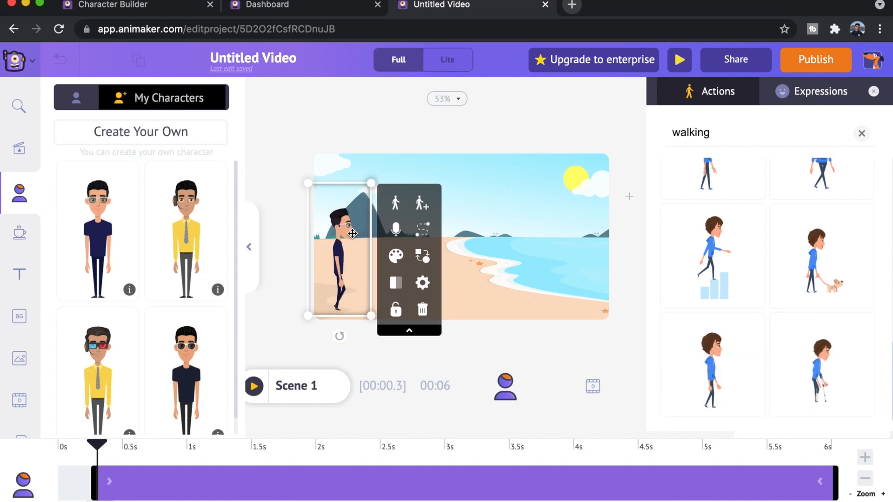
# Place the character off the beach's left edge, add a "Left to right" Smartmove ending at the right edge, and preview it
pyautogui.click(422, 228)
pyautogui.moveTo(302, 233); pyautogui.dragTo(282, 233)
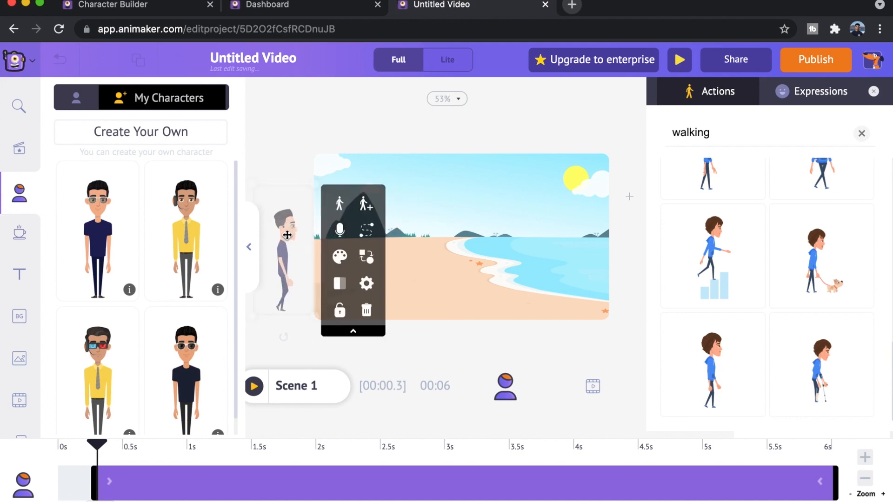
pyautogui.click(368, 237)
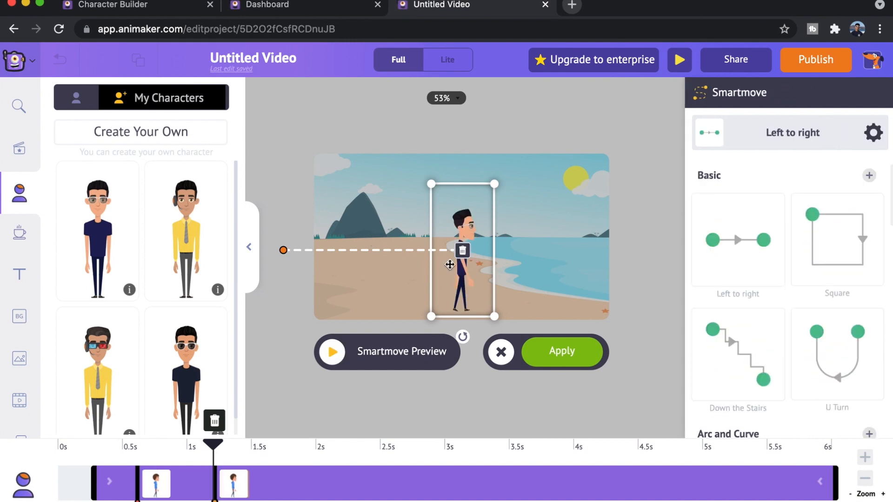
pyautogui.moveTo(457, 238); pyautogui.dragTo(605, 236)
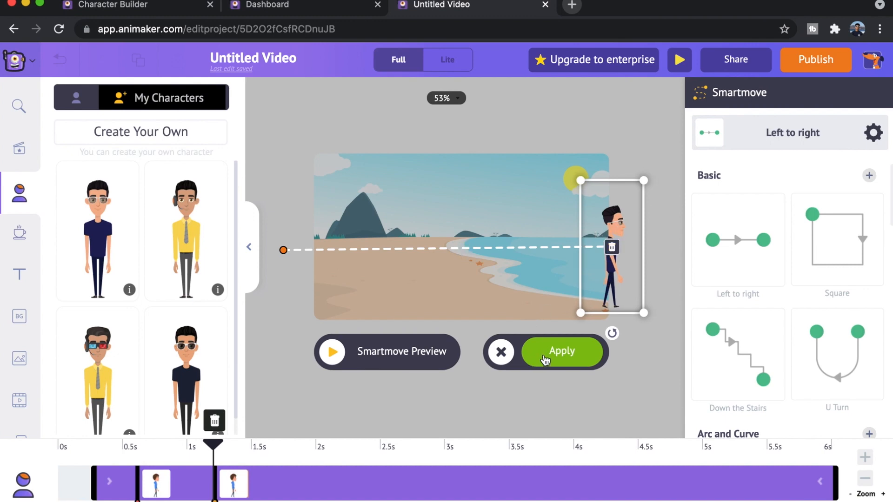
pyautogui.click(345, 361)
# Try the "Bouncing Ball" and "Square" Smartmove paths on the walking character
pyautogui.scroll(-10, 764, 288)
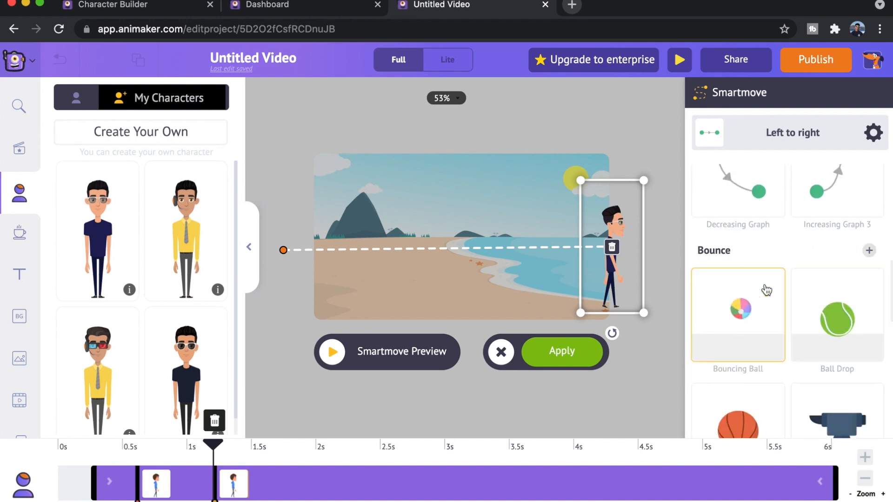
pyautogui.scroll(-1, 766, 290)
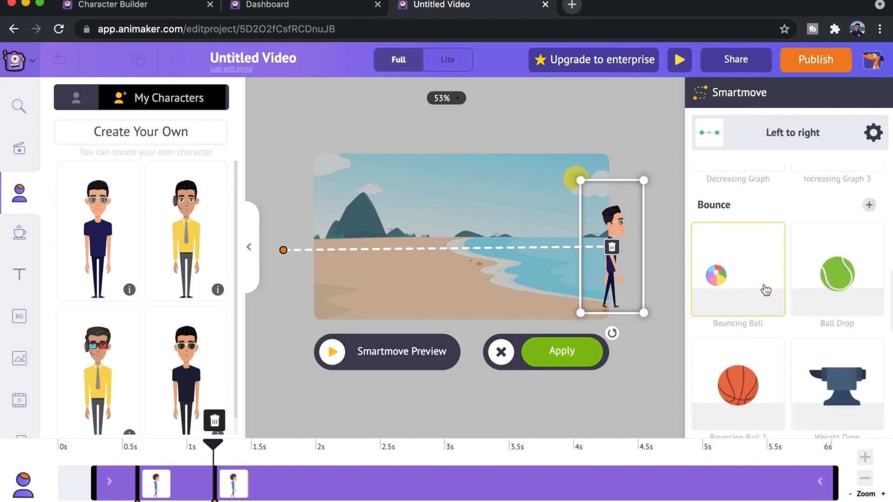
pyautogui.click(765, 291)
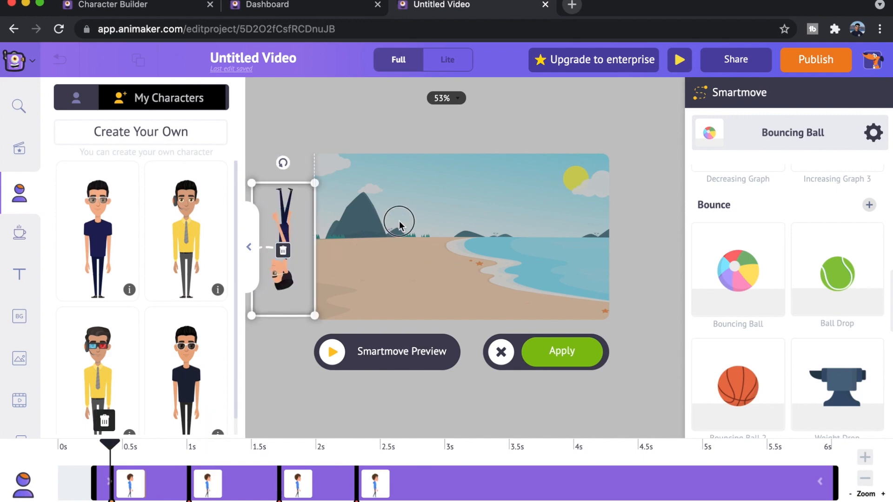
pyautogui.scroll(5, 793, 279)
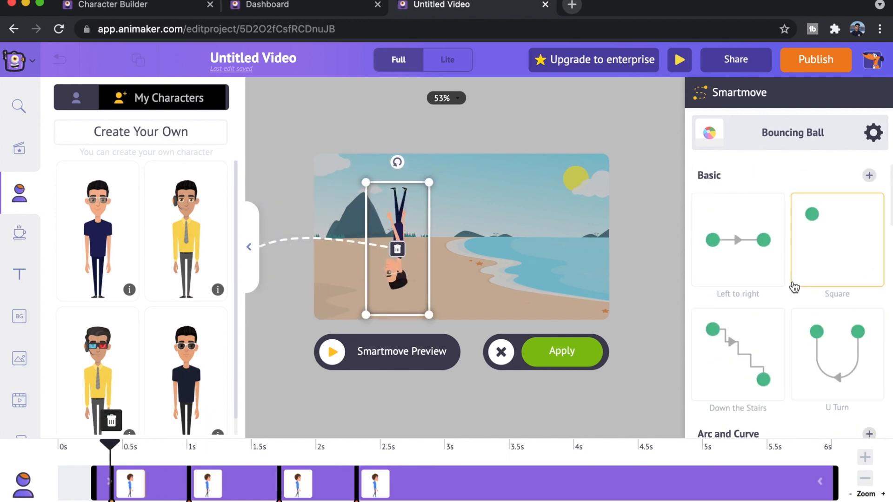
pyautogui.click(841, 258)
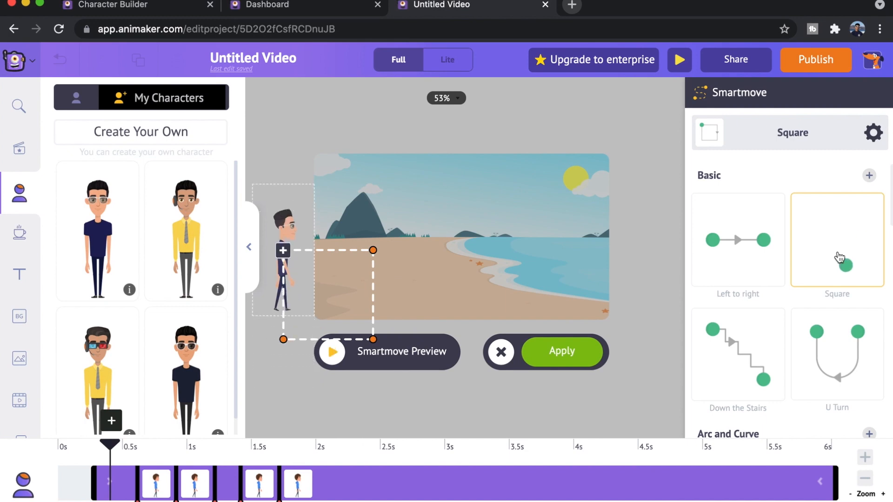
pyautogui.scroll(-10, 745, 260)
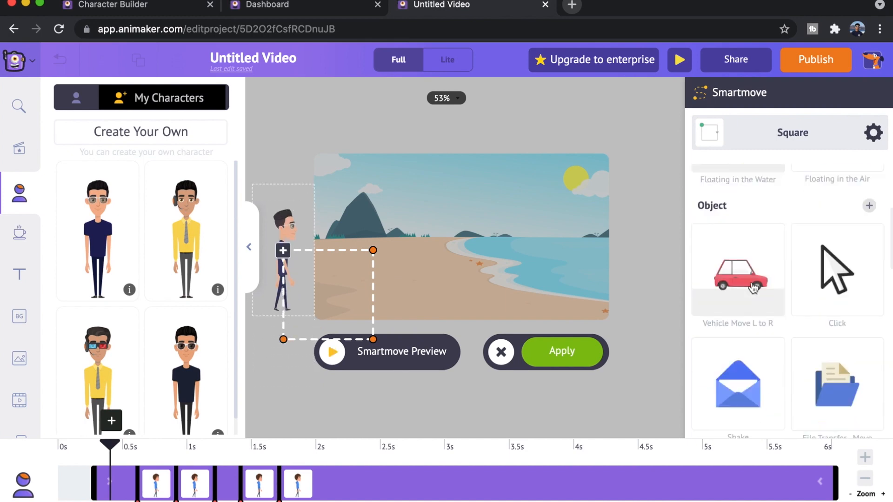
pyautogui.scroll(3, 751, 284)
pyautogui.scroll(7, 750, 280)
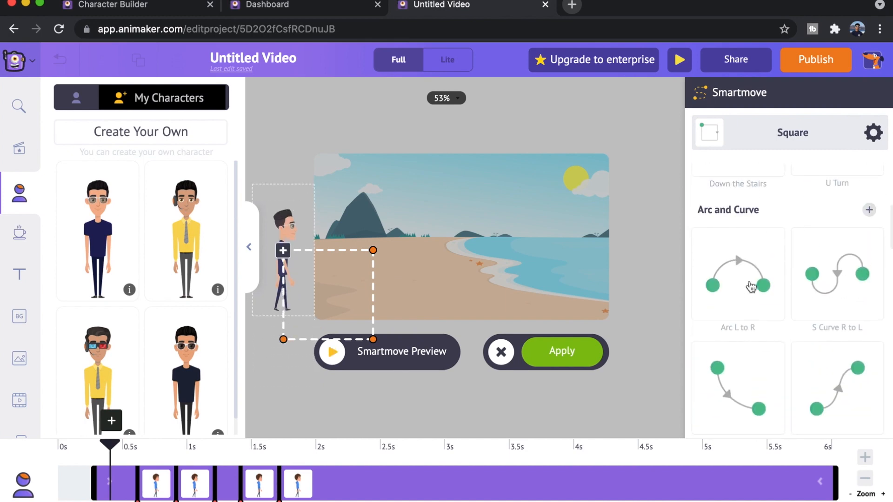
# Choose the "Left to right" Smartmove again, extend its end point past the beach's right edge, and apply it
pyautogui.click(751, 278)
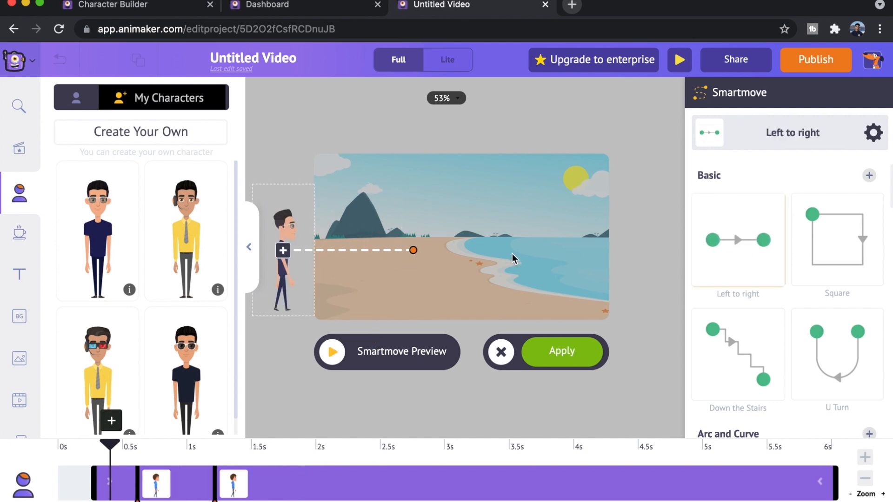
pyautogui.click(413, 251)
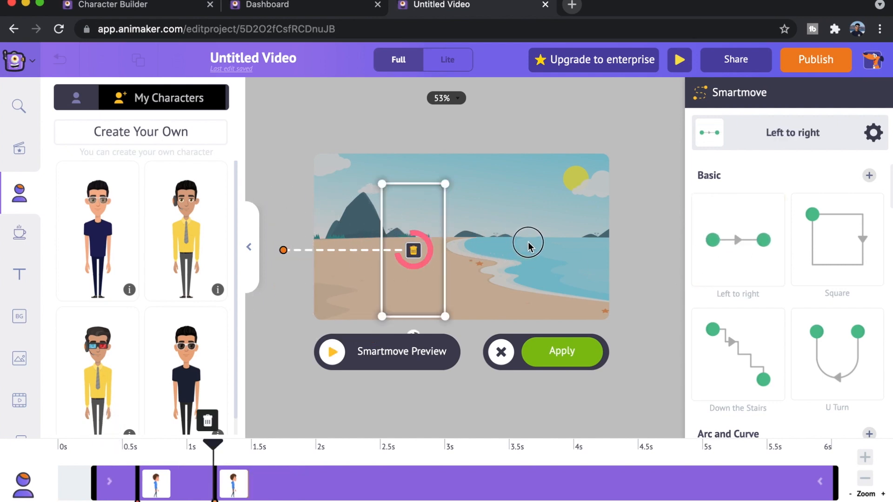
pyautogui.moveTo(417, 238); pyautogui.dragTo(623, 241)
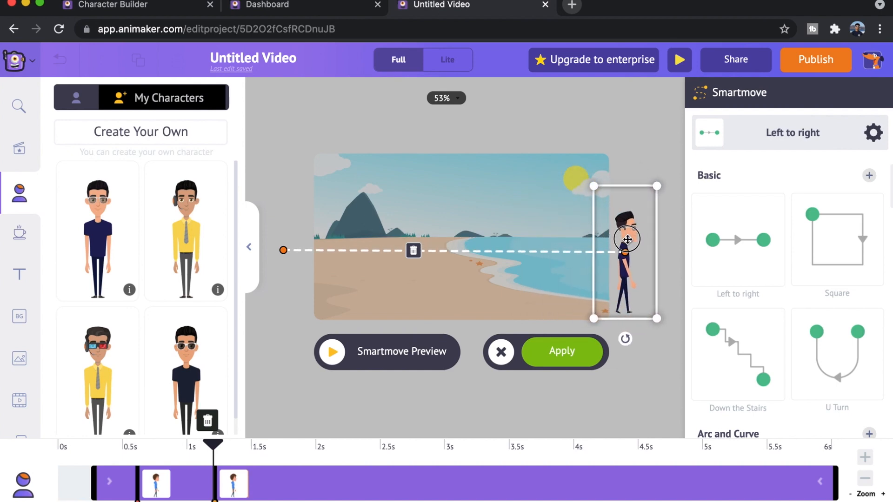
pyautogui.click(550, 355)
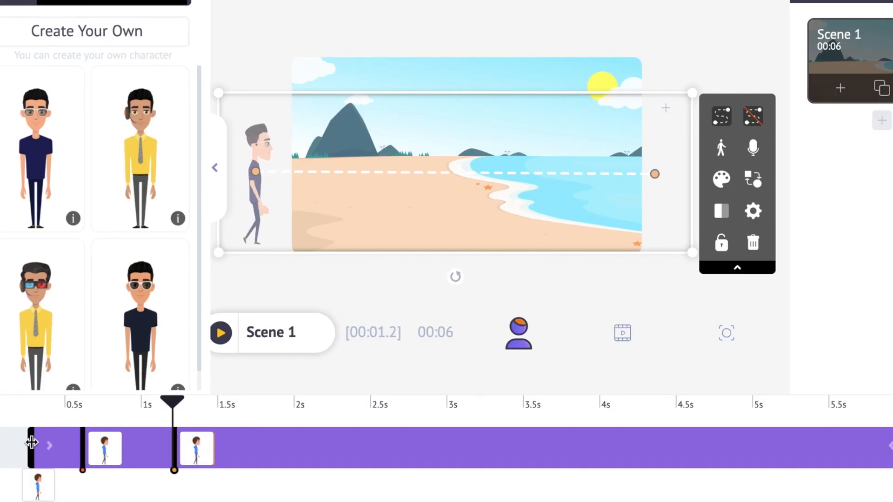
# Try moving the start of the walking character's timeline clip to 0.5 s, and select the character in the scene
pyautogui.moveTo(31, 446); pyautogui.dragTo(170, 457)
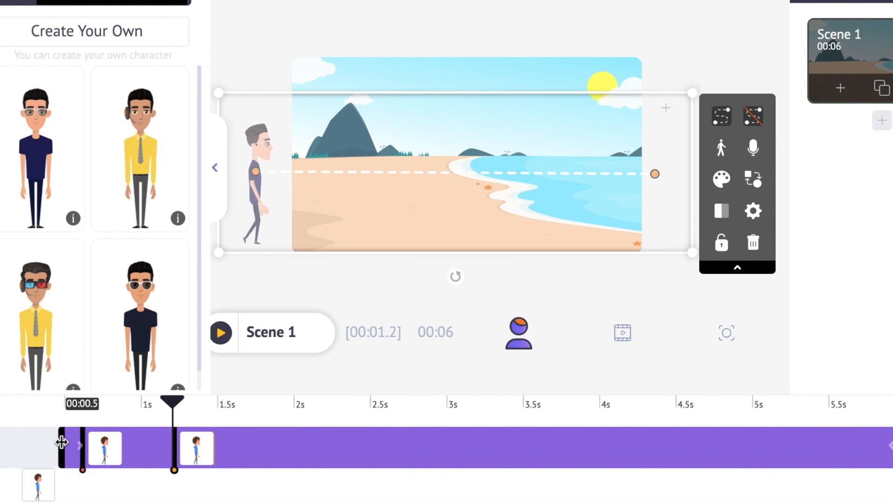
pyautogui.click(28, 442)
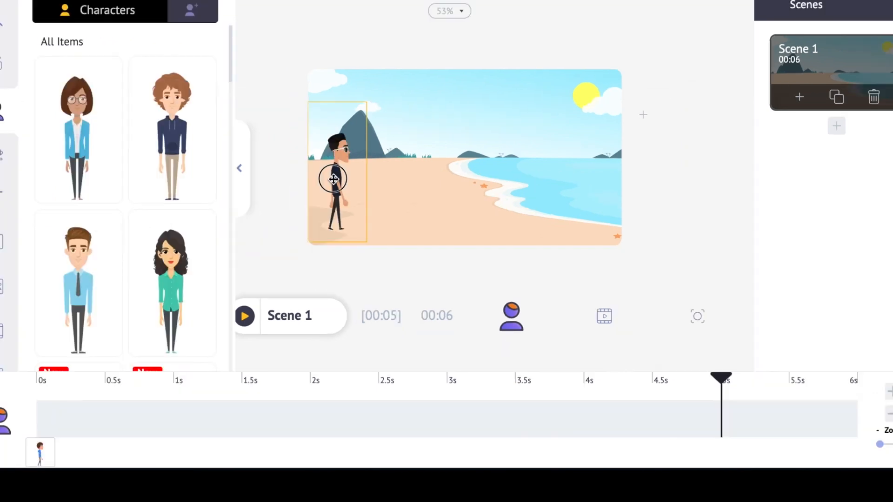
pyautogui.click(334, 179)
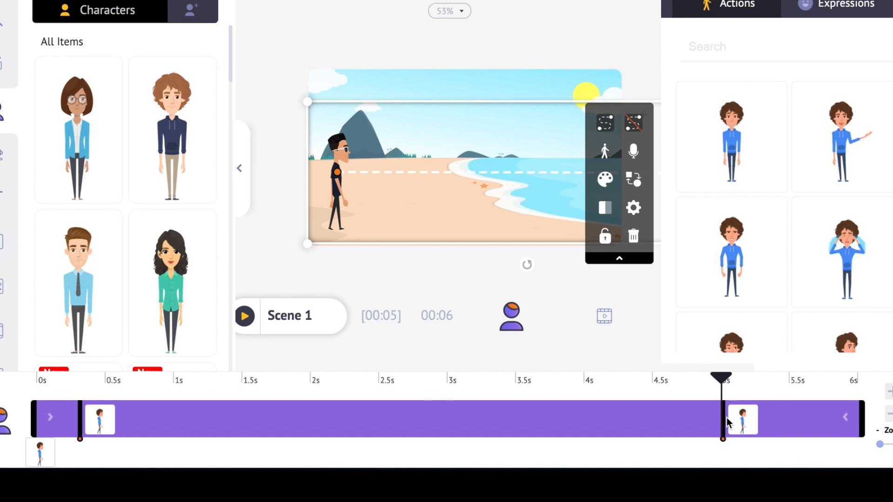
# Extend the end of the walking character's Smartmove to about 5.3 s on the timeline, preview the movement, and apply it
pyautogui.click(727, 418)
pyautogui.moveTo(726, 418); pyautogui.dragTo(751, 425)
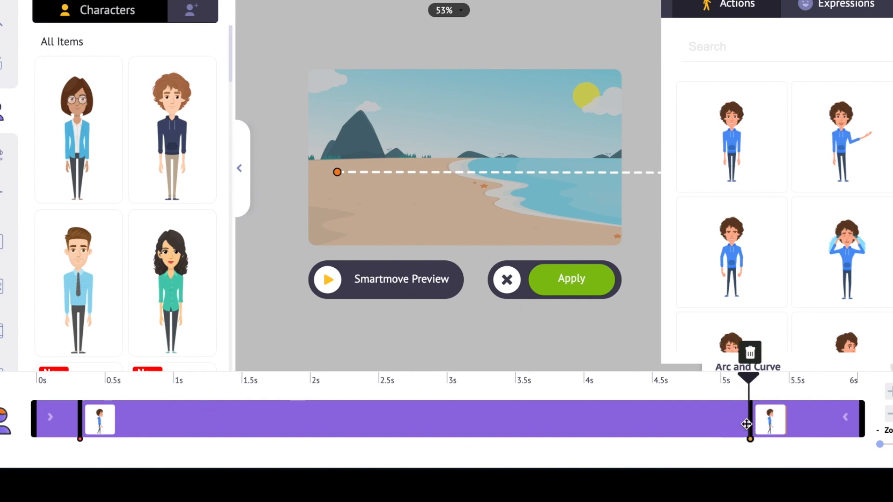
pyautogui.moveTo(752, 427)
pyautogui.mouseDown()
pyautogui.moveTo(363, 399)
pyautogui.moveTo(414, 423)
pyautogui.moveTo(767, 422)
pyautogui.mouseUp()
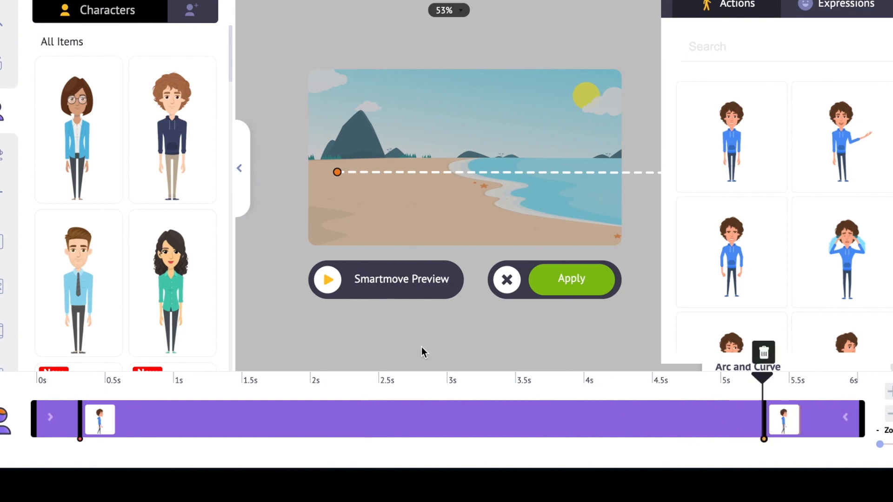
pyautogui.click(328, 282)
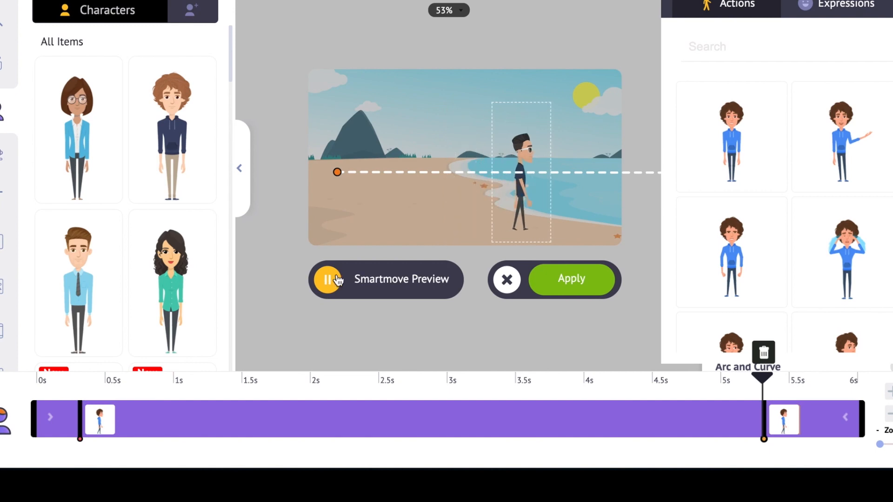
pyautogui.click(589, 290)
# Return the playhead to 0 s and play the video to check the walk across the beach
pyautogui.moveTo(763, 384); pyautogui.dragTo(38, 381)
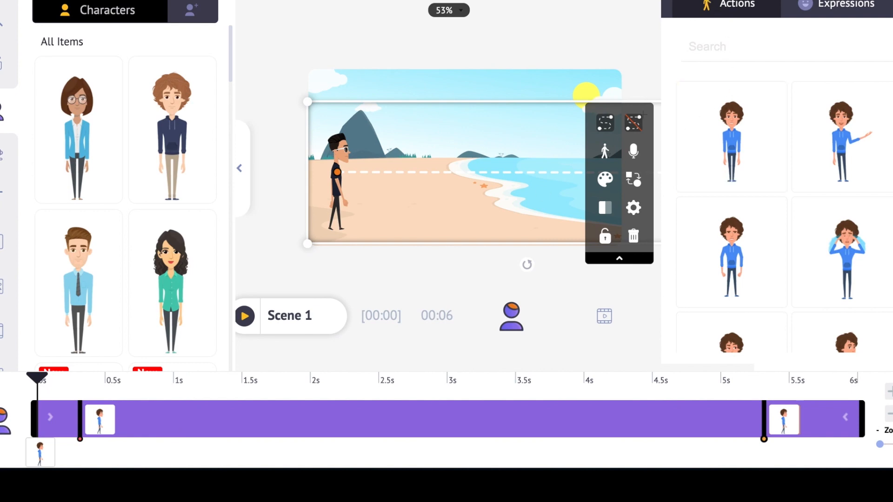
pyautogui.press('space')
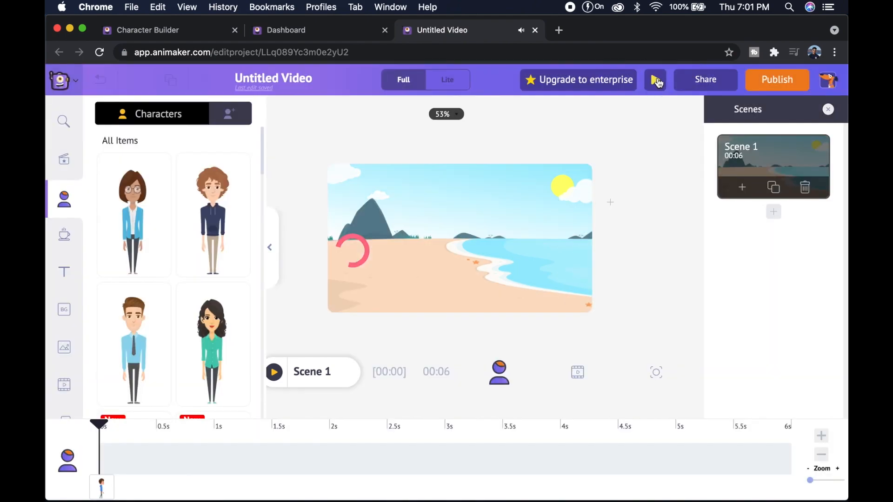
pyautogui.click(657, 81)
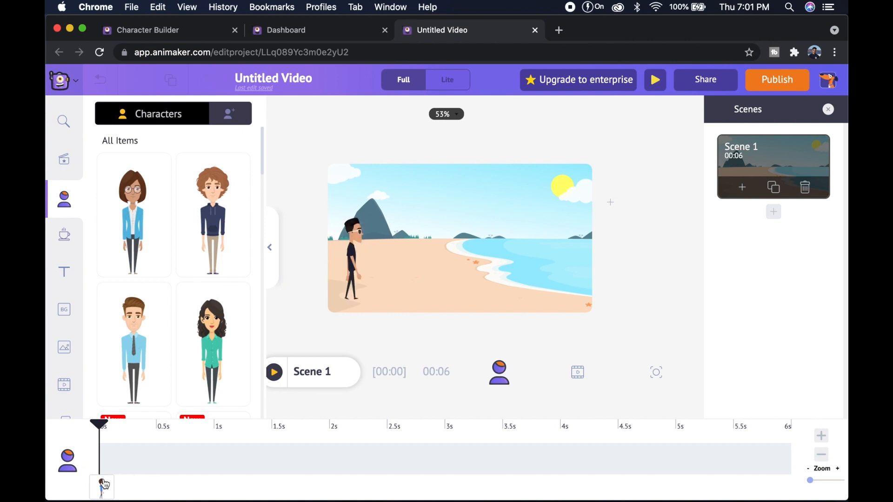
# Make the walking character stand still near the middle of the beach, using the Standing action and no Smartmove
pyautogui.click(355, 255)
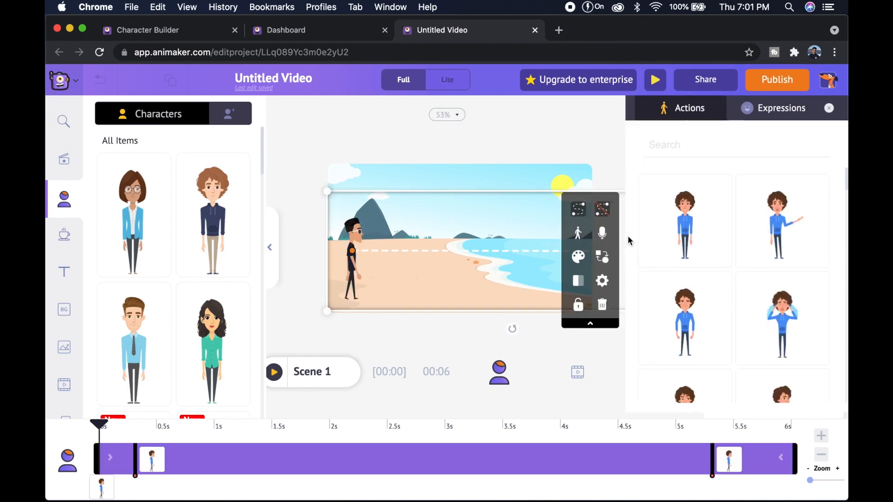
pyautogui.click(680, 223)
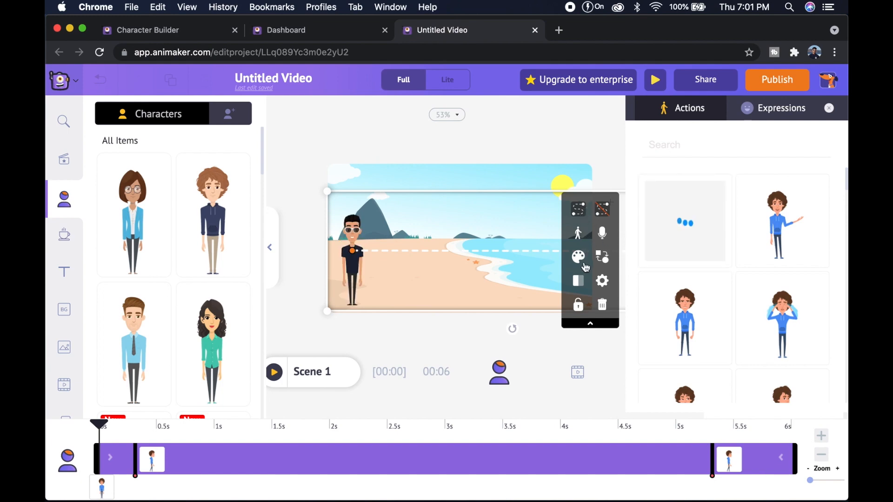
pyautogui.click(603, 210)
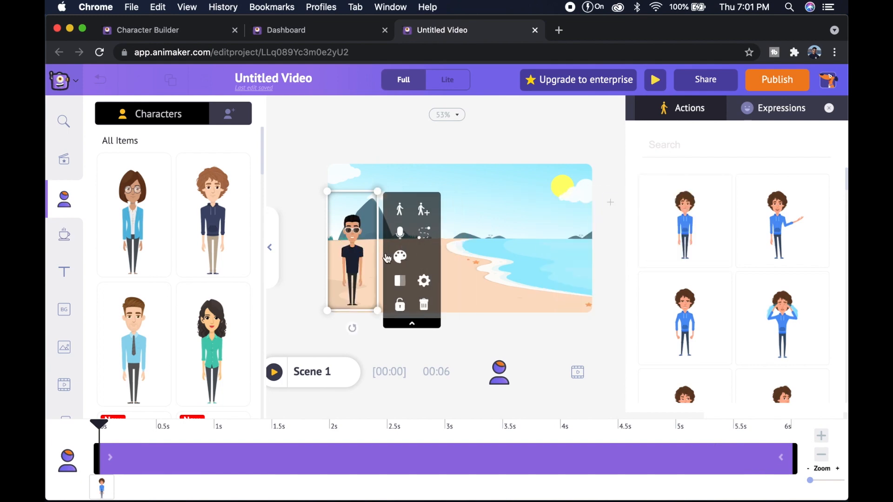
pyautogui.moveTo(481, 254); pyautogui.dragTo(480, 248)
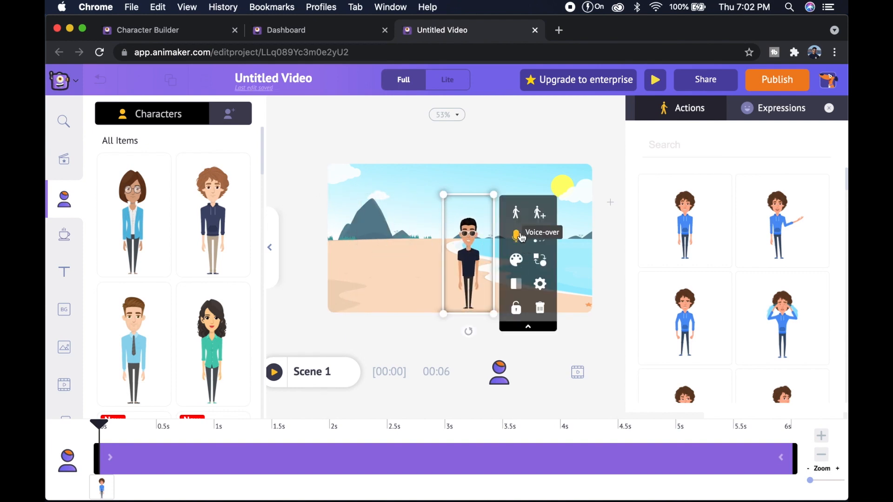
# Record a voice-over for the standing character with the microphone and apply the recording
pyautogui.click(520, 236)
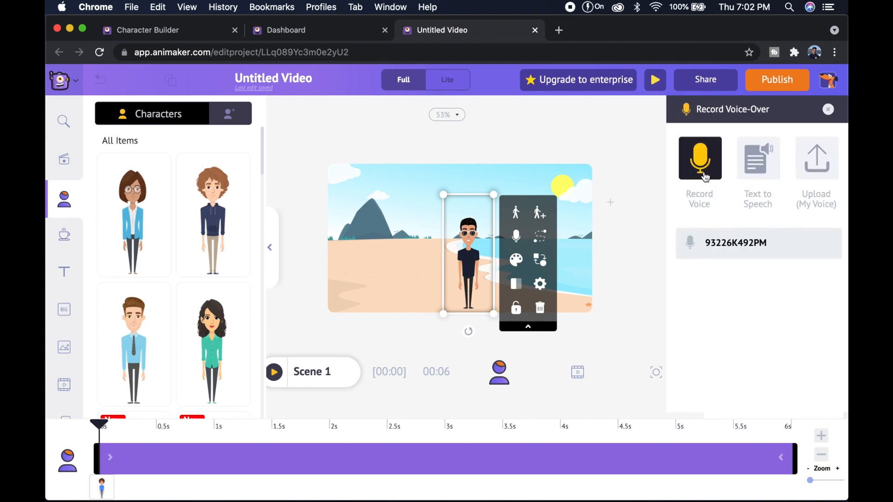
pyautogui.click(706, 176)
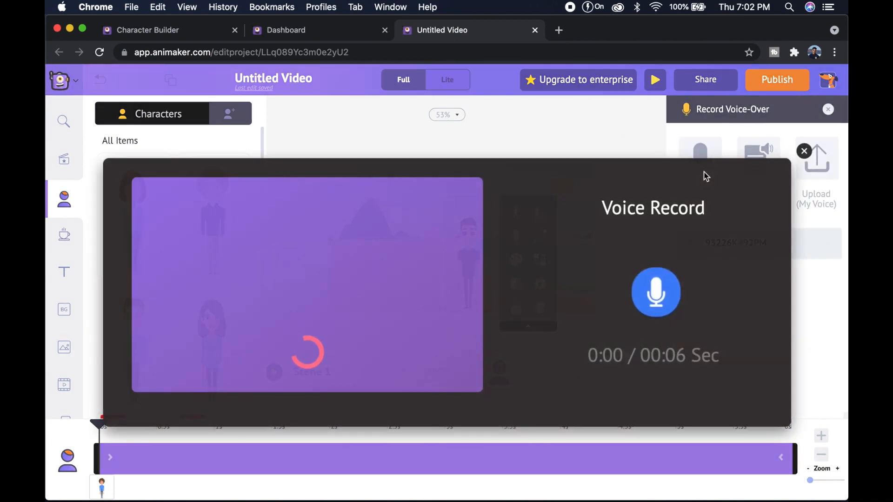
pyautogui.click(681, 295)
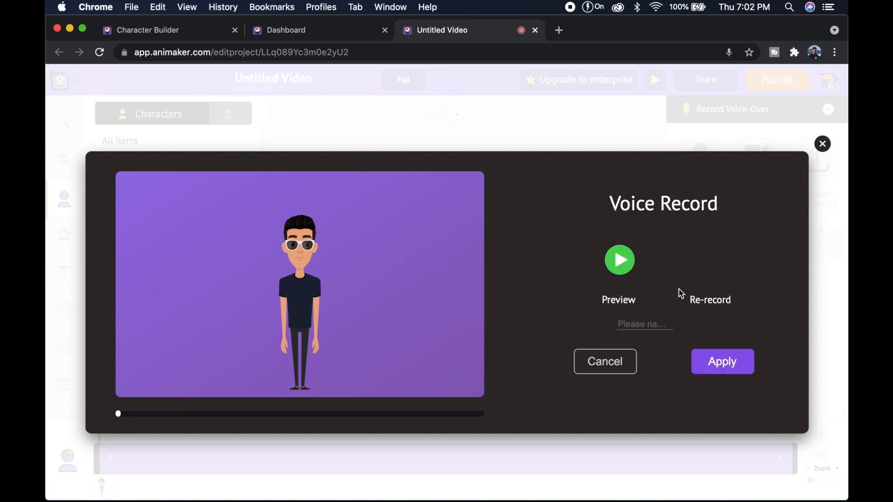
pyautogui.click(722, 361)
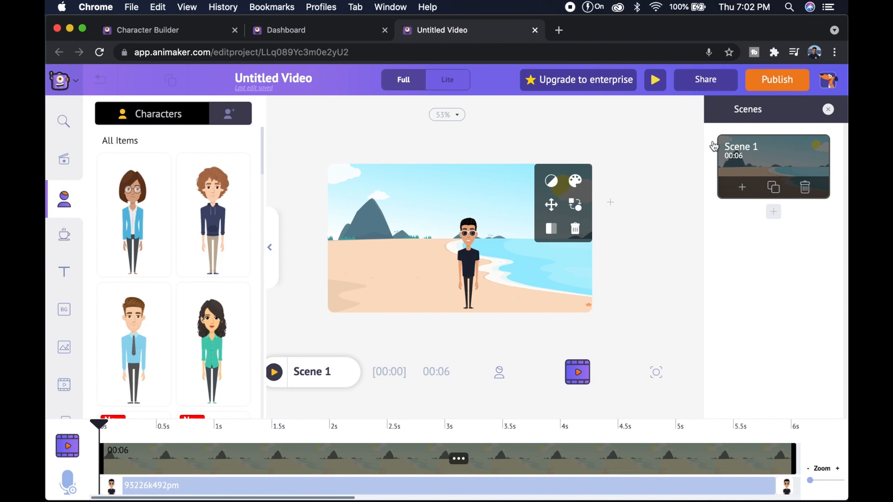
# Download the video as "Untitled Video" in HD 720p as an mp4 file, and check the rendering progress
pyautogui.click(776, 86)
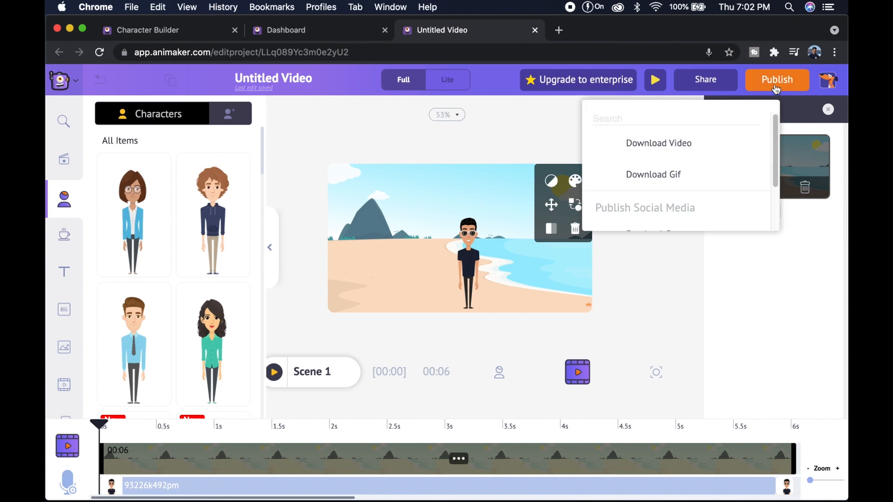
pyautogui.click(675, 145)
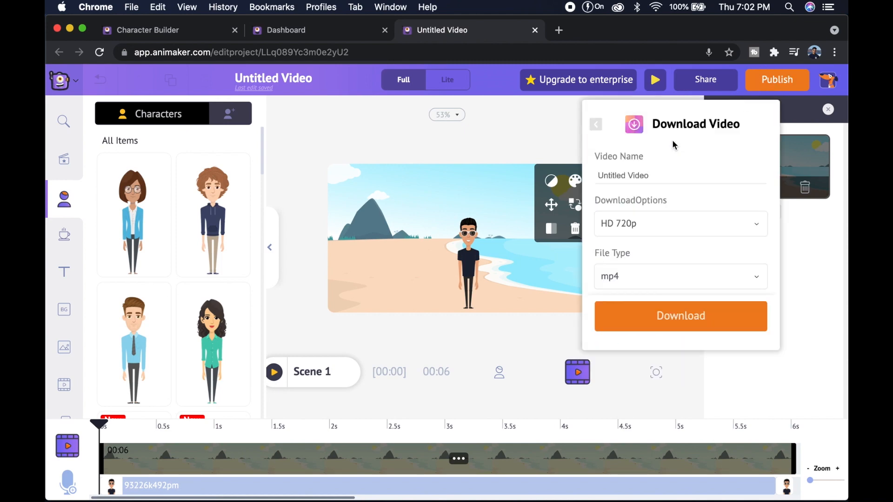
pyautogui.click(675, 318)
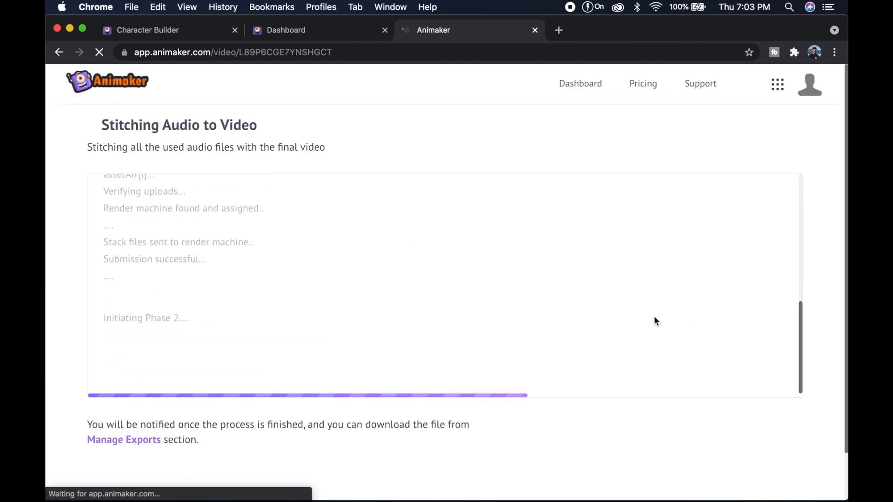
pyautogui.scroll(-1, 621, 323)
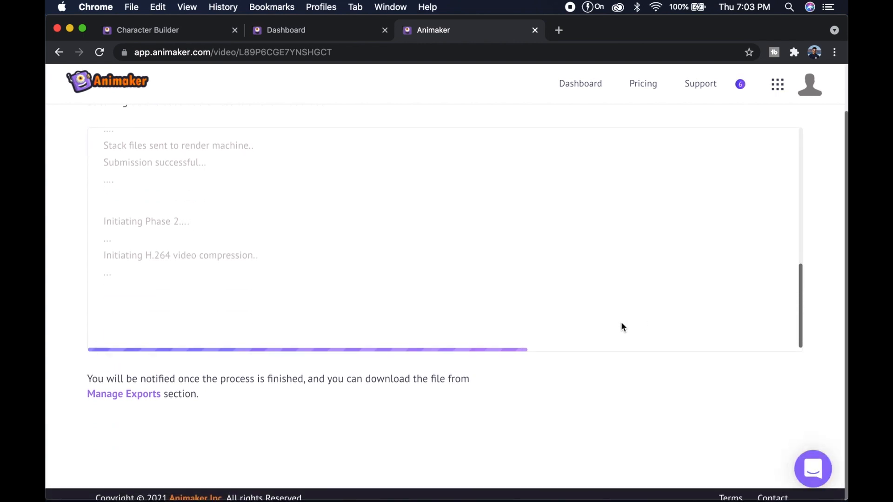
pyautogui.scroll(1, 621, 322)
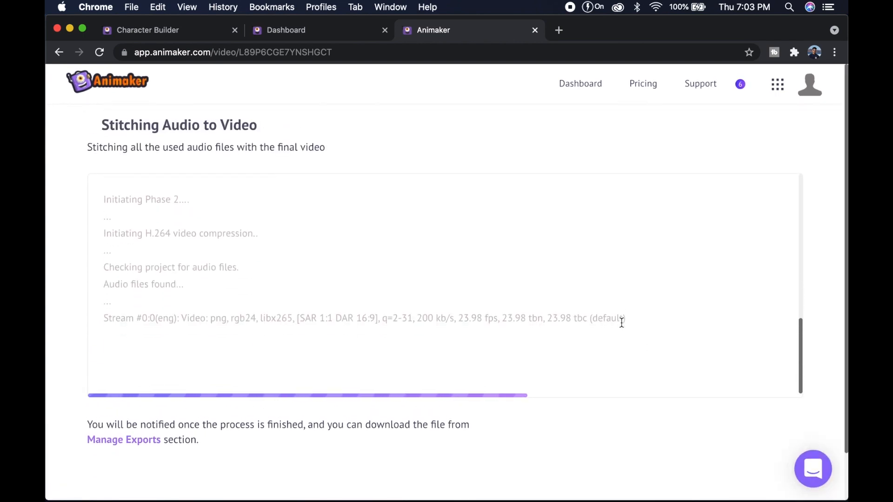